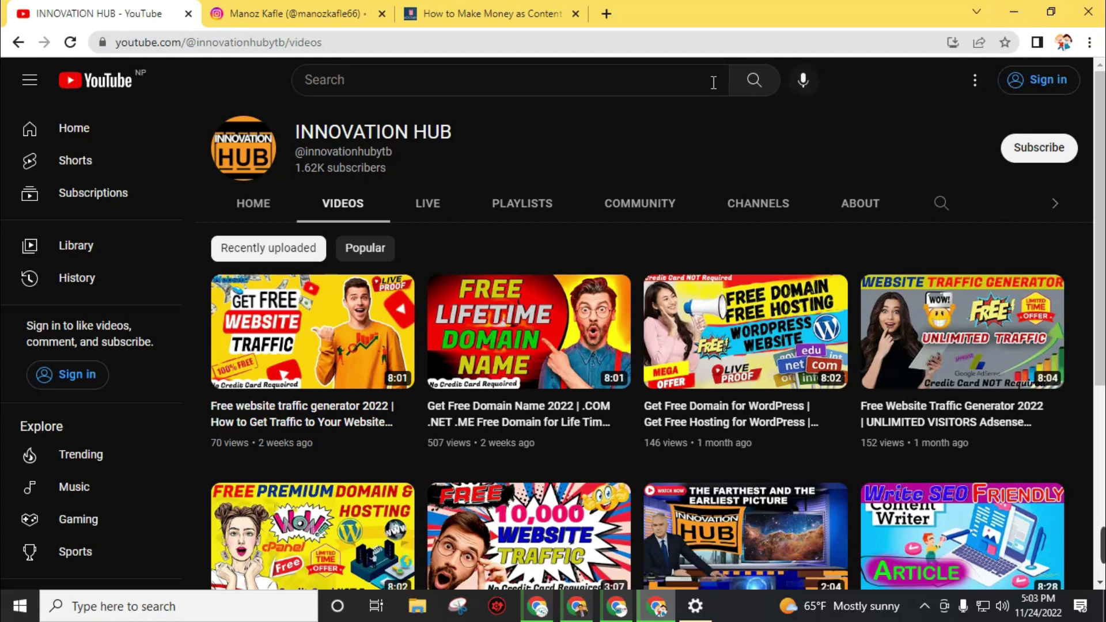
# Step: Look over the predchamps blog post and Instagram profile, then return to the INNOVATION HUB channel videos
pyautogui.click(465, 20)
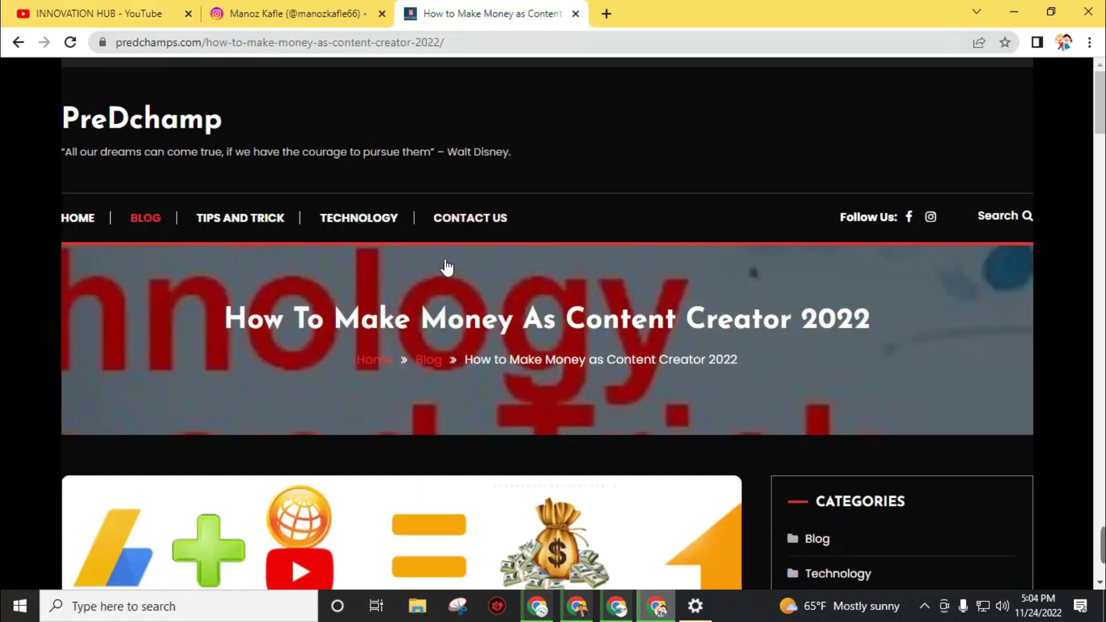
pyautogui.scroll(-1, 448, 271)
pyautogui.scroll(-1, 445, 275)
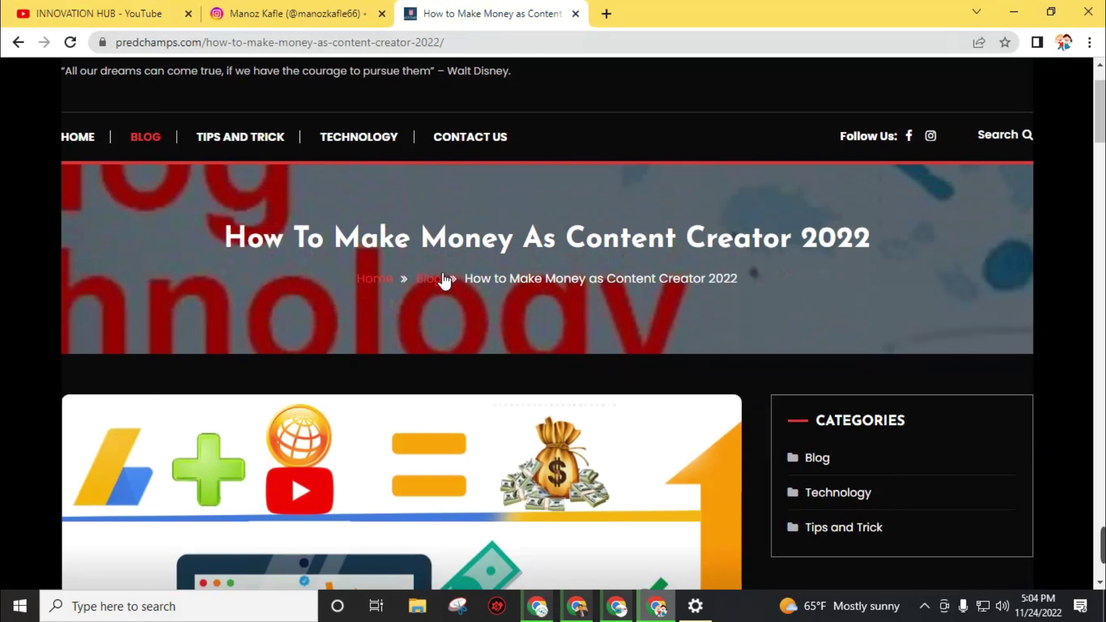
pyautogui.click(82, 13)
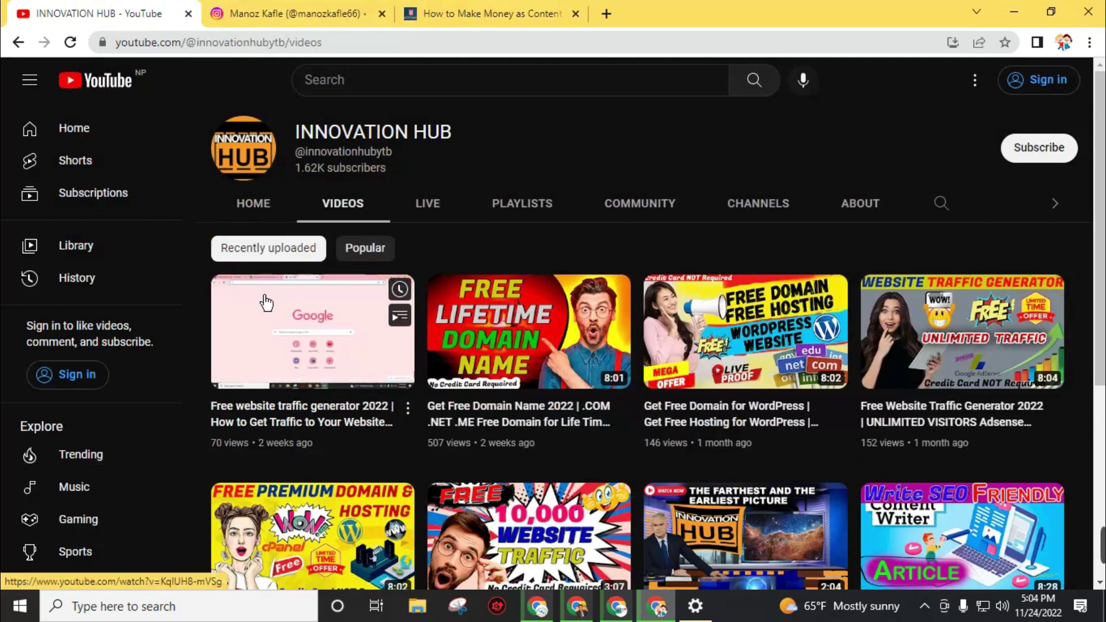
pyautogui.click(275, 16)
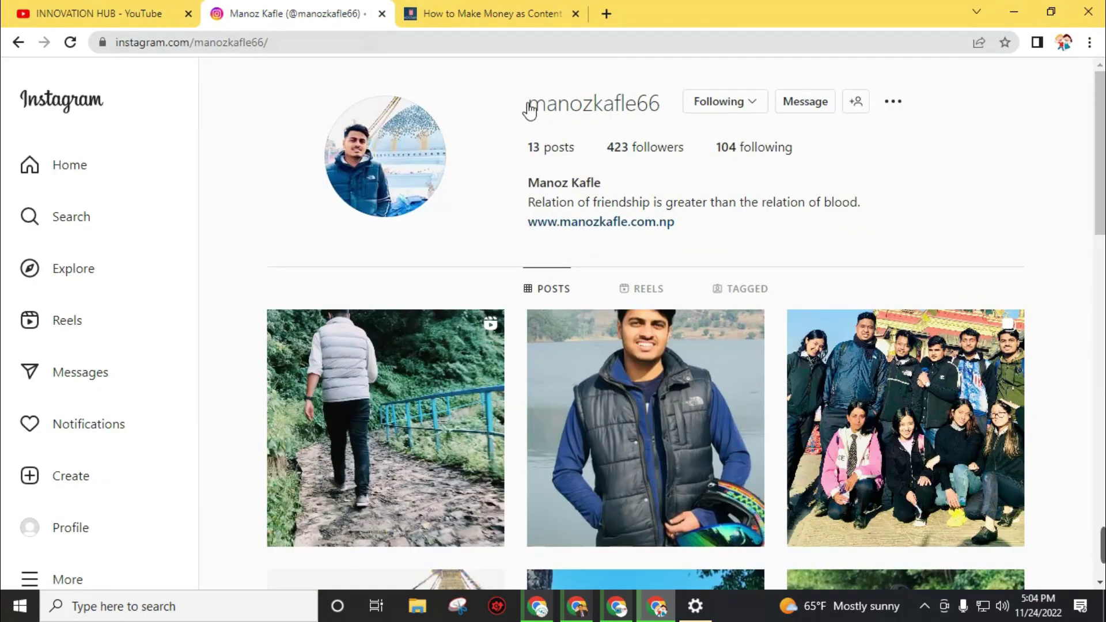
pyautogui.moveTo(529, 103); pyautogui.dragTo(661, 110)
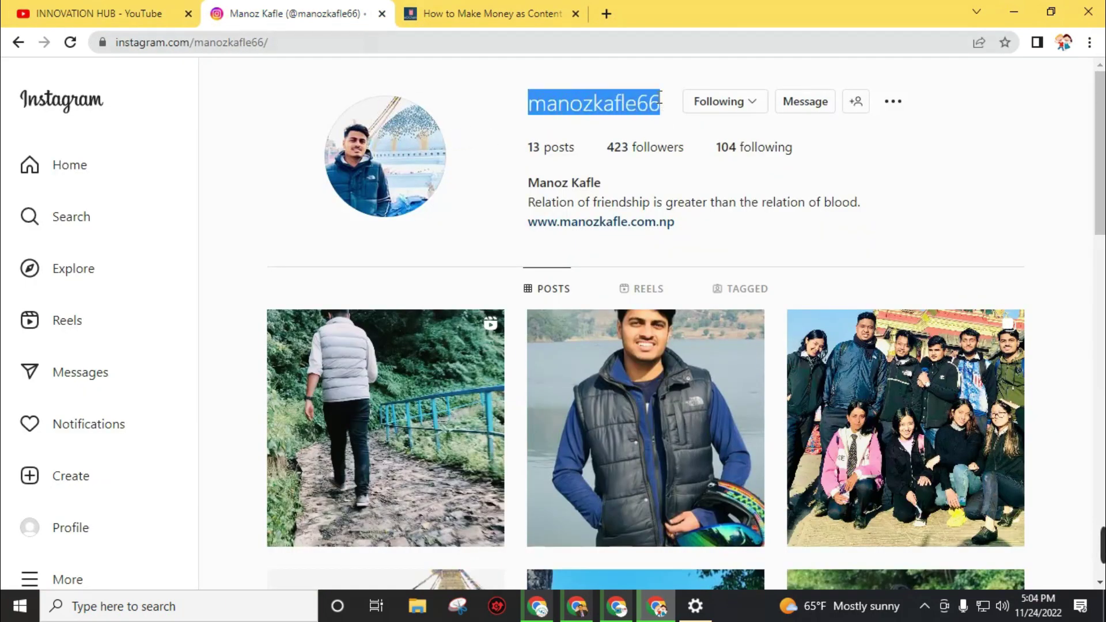
pyautogui.click(86, 16)
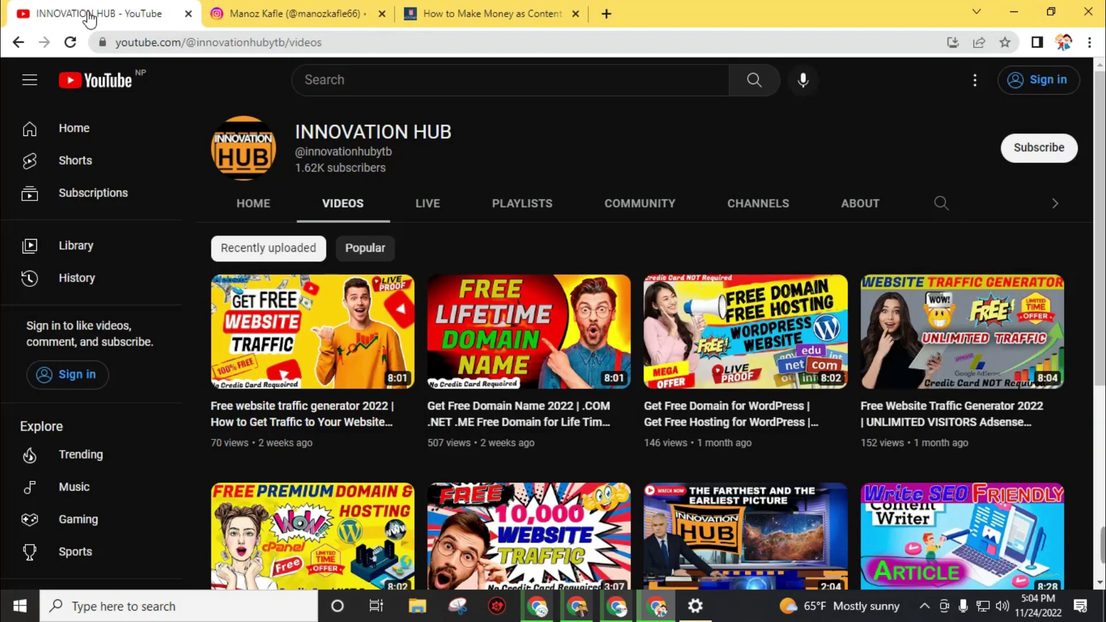
# Step: In a new tab, search Google for 'gethitt' and open the GettHIT result
pyautogui.click(606, 13)
pyautogui.click(454, 46)
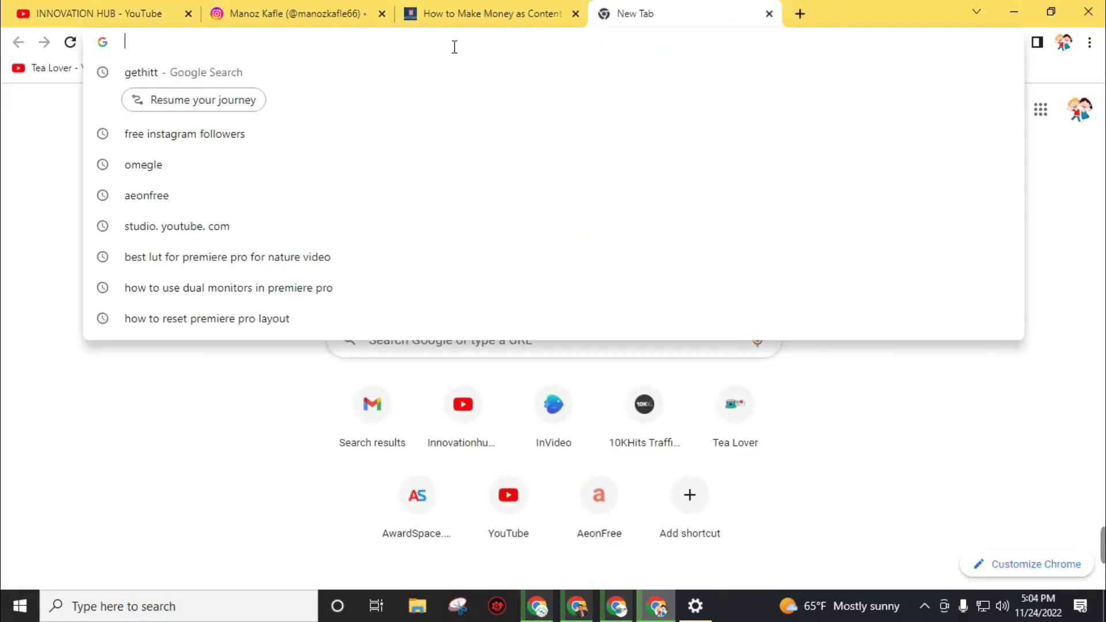
pyautogui.write('get')
pyautogui.press('Return')
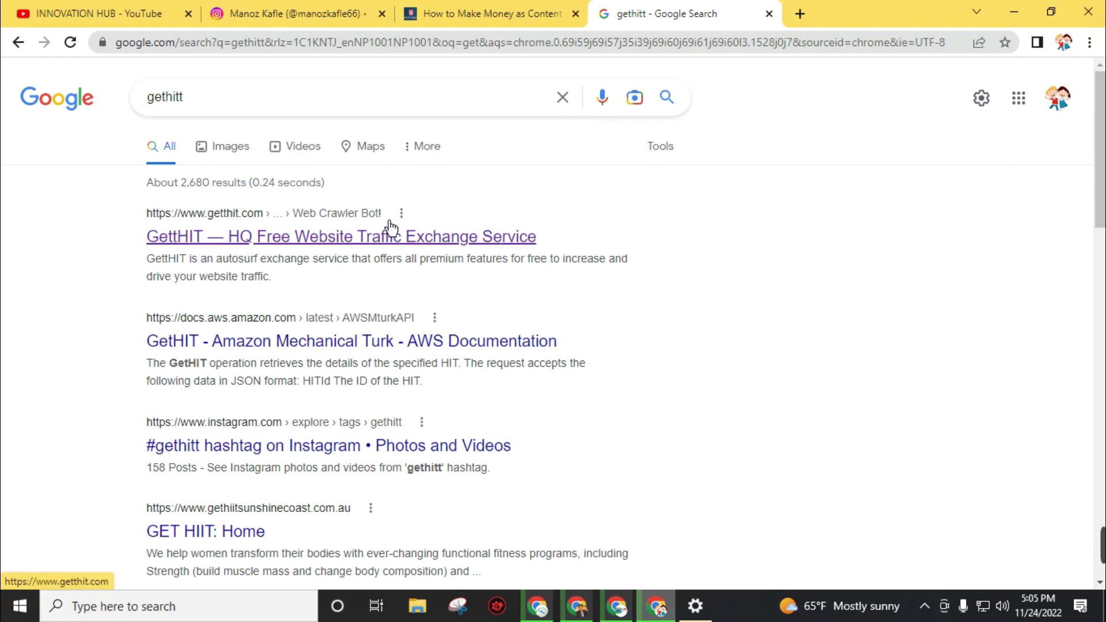
pyautogui.click(407, 237)
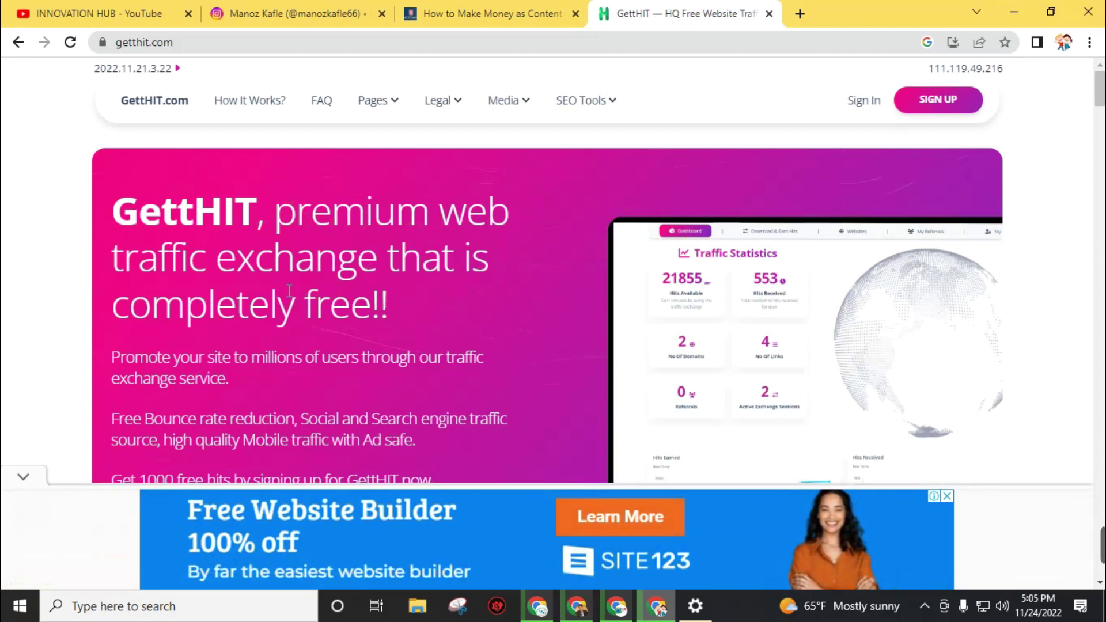
# Step: Collapse the website-builder ad and scroll down GettHIT's homepage to the Sign Up & Grow section
pyautogui.click(22, 478)
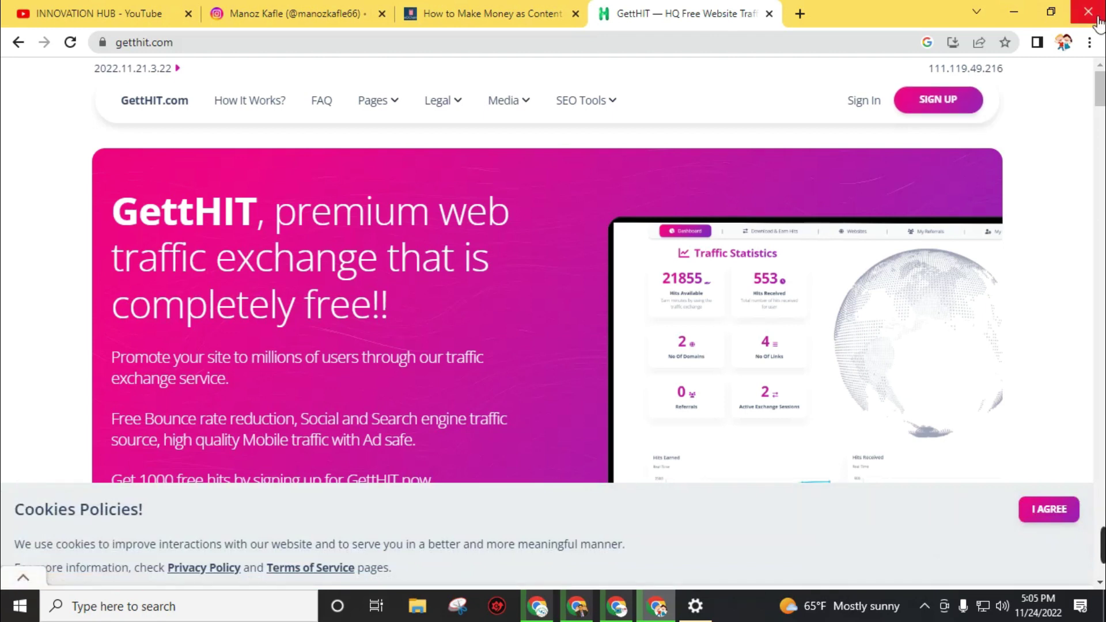
pyautogui.scroll(-10, 854, 284)
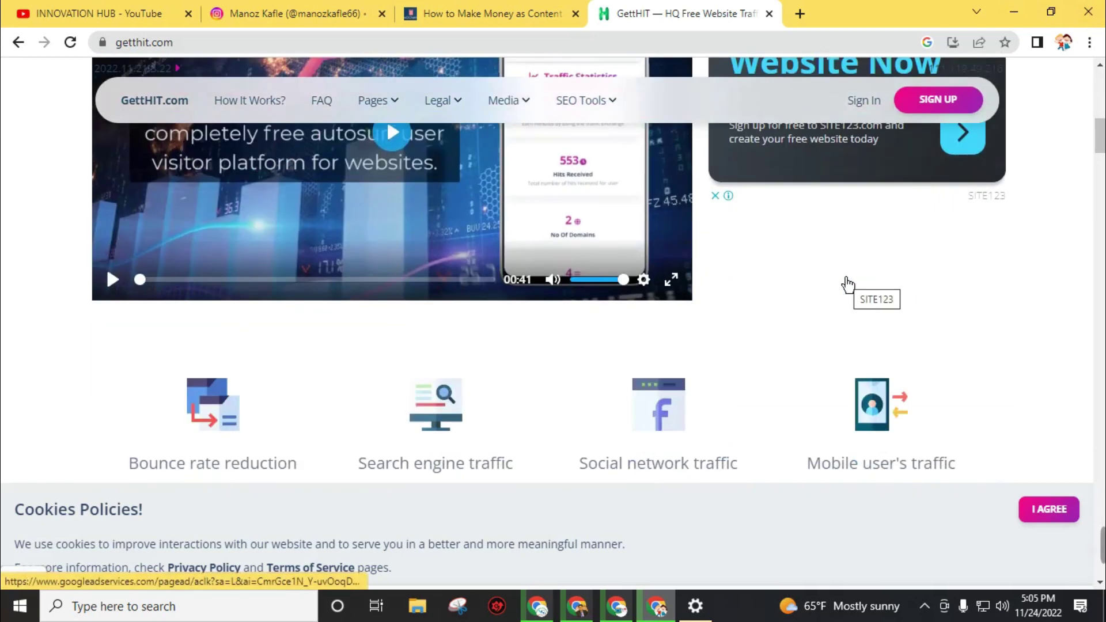
pyautogui.scroll(-10, 847, 283)
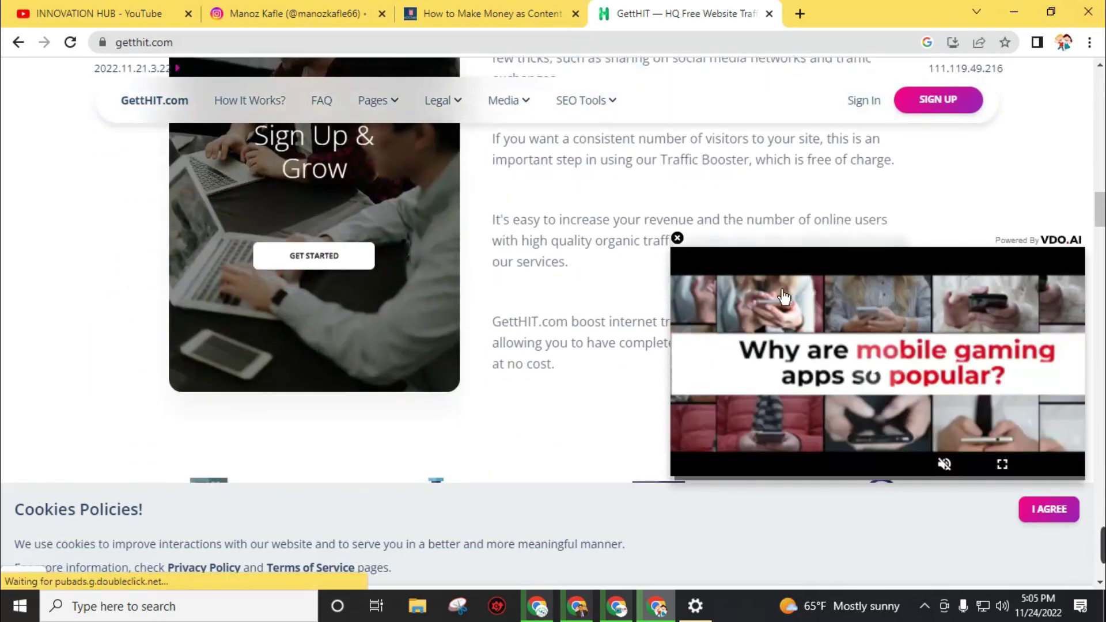
pyautogui.scroll(-5, 634, 323)
pyautogui.rightClick(585, 300)
pyautogui.press('Escape')
pyautogui.scroll(-3, 506, 354)
pyautogui.scroll(10, 507, 353)
pyautogui.scroll(-8, 507, 353)
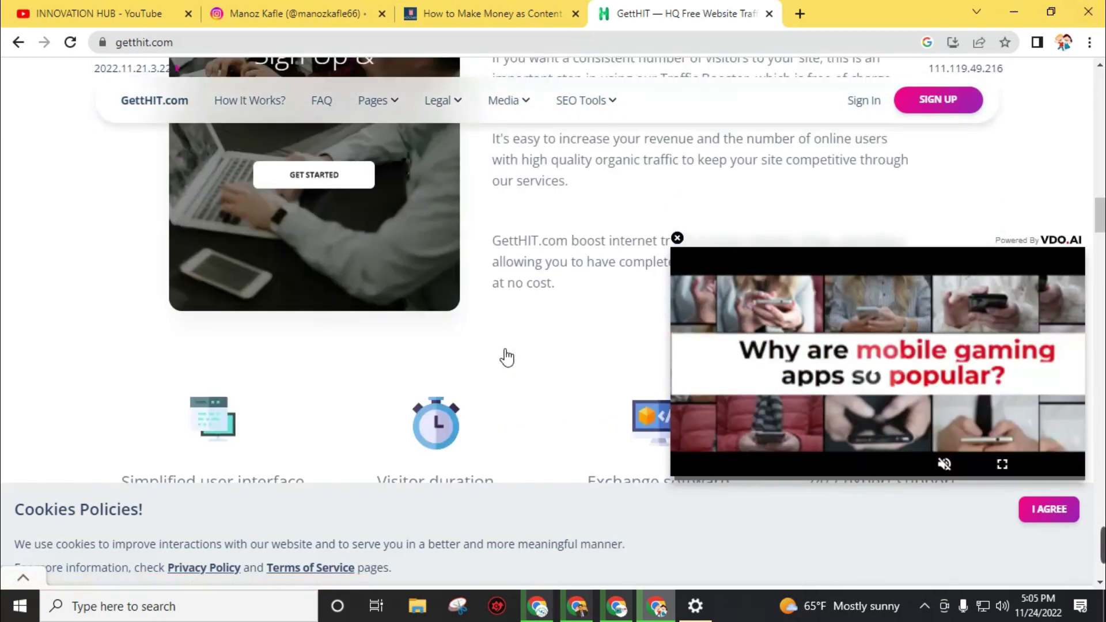
# Step: Open the GettHIT sign-up page and fill Name, Email and Password from saved details
pyautogui.click(945, 113)
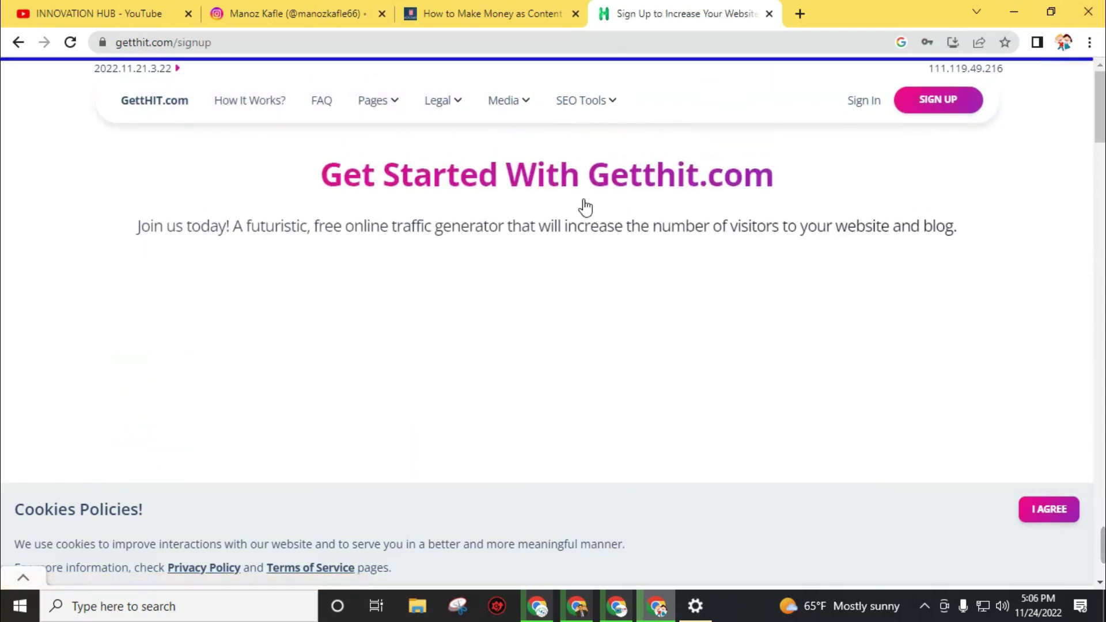
pyautogui.scroll(-1, 604, 235)
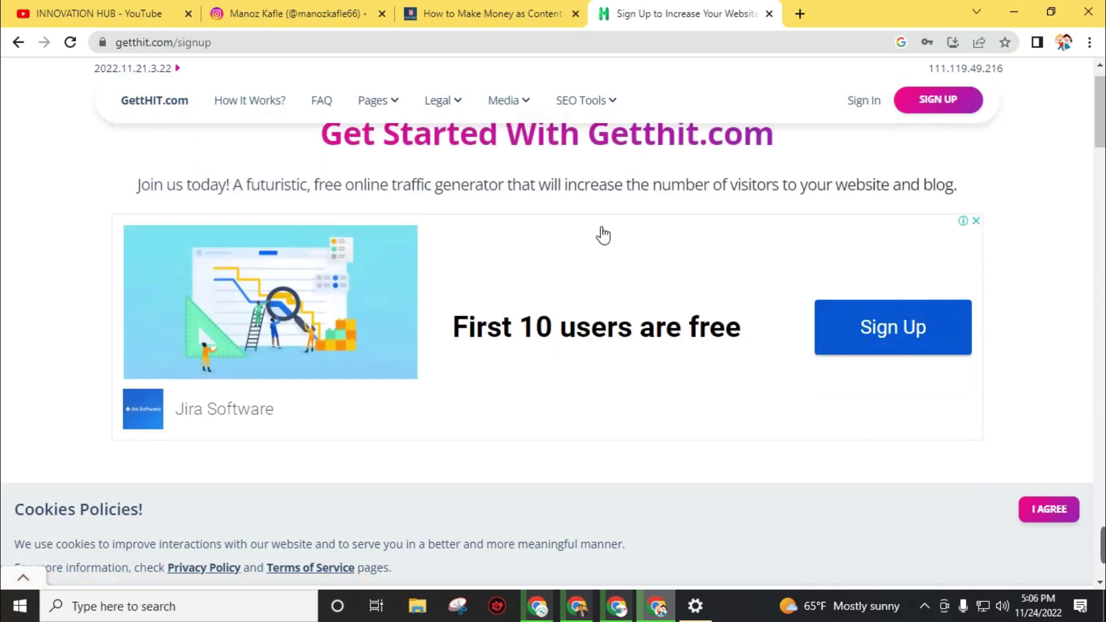
pyautogui.scroll(-6, 603, 235)
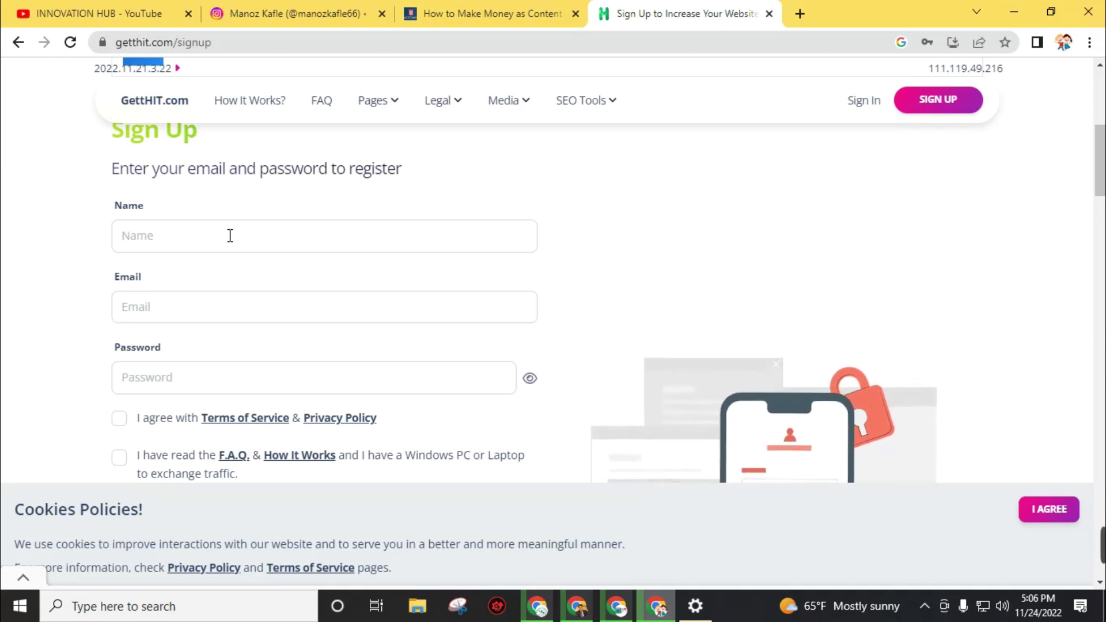
pyautogui.click(230, 236)
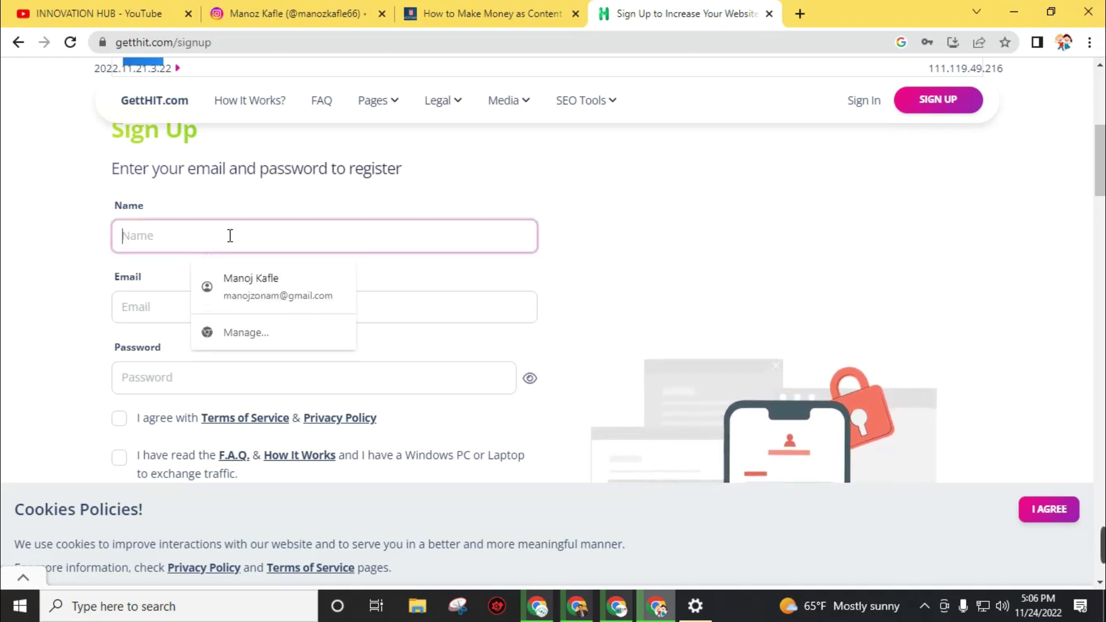
pyautogui.click(260, 287)
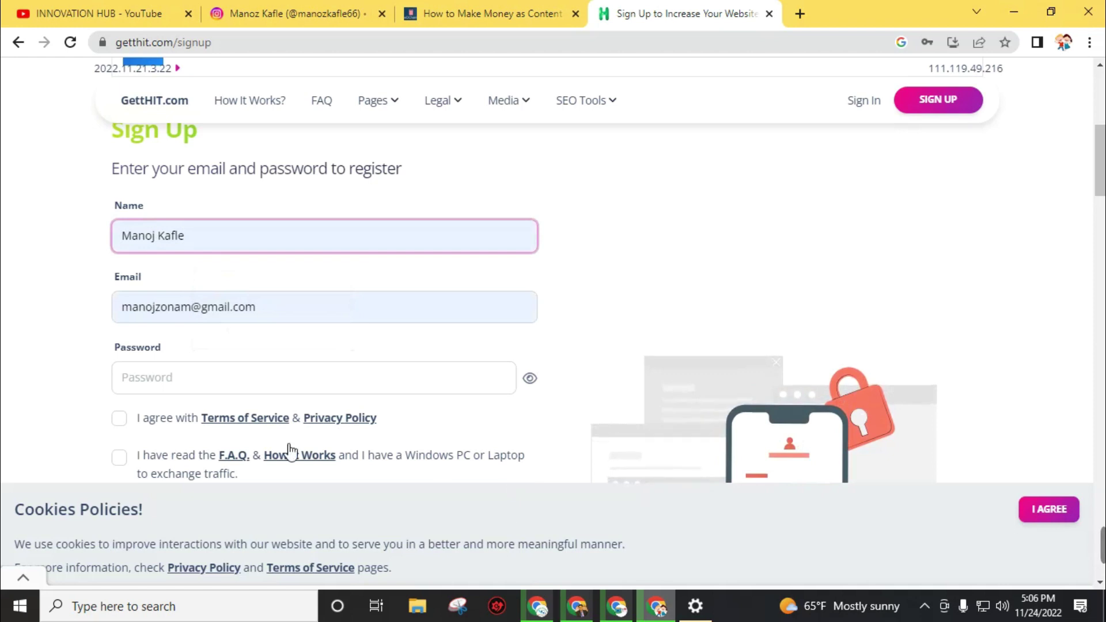
pyautogui.click(159, 381)
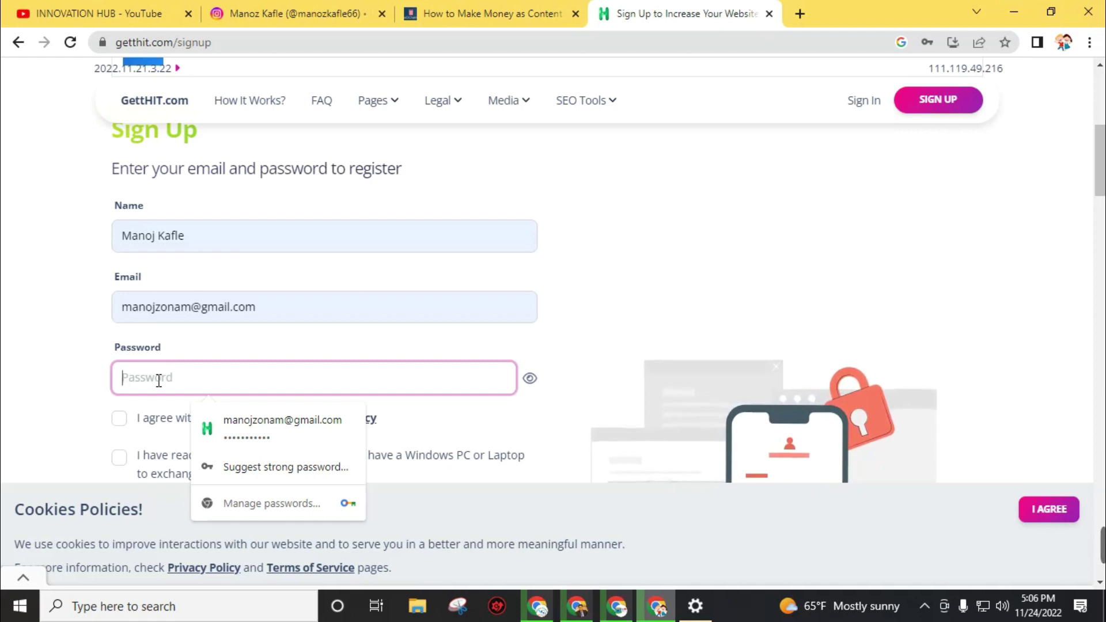
pyautogui.press('Down')
pyautogui.press('Return')
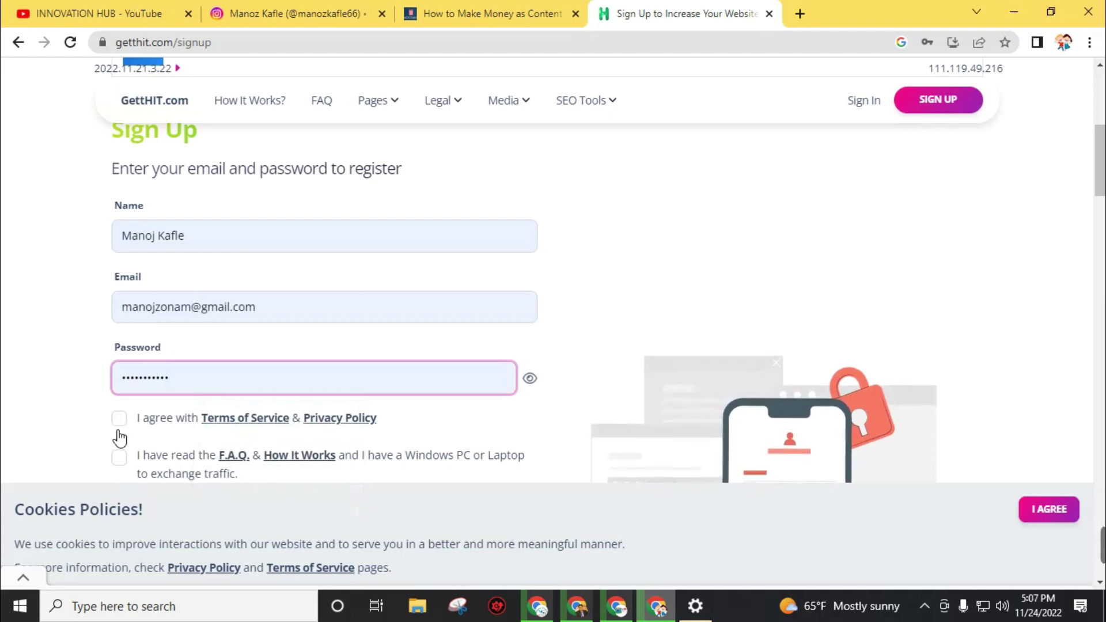
# Step: Agree to the Terms of Service and the F.A.Q. confirmation, then submit the sign-up form
pyautogui.click(119, 420)
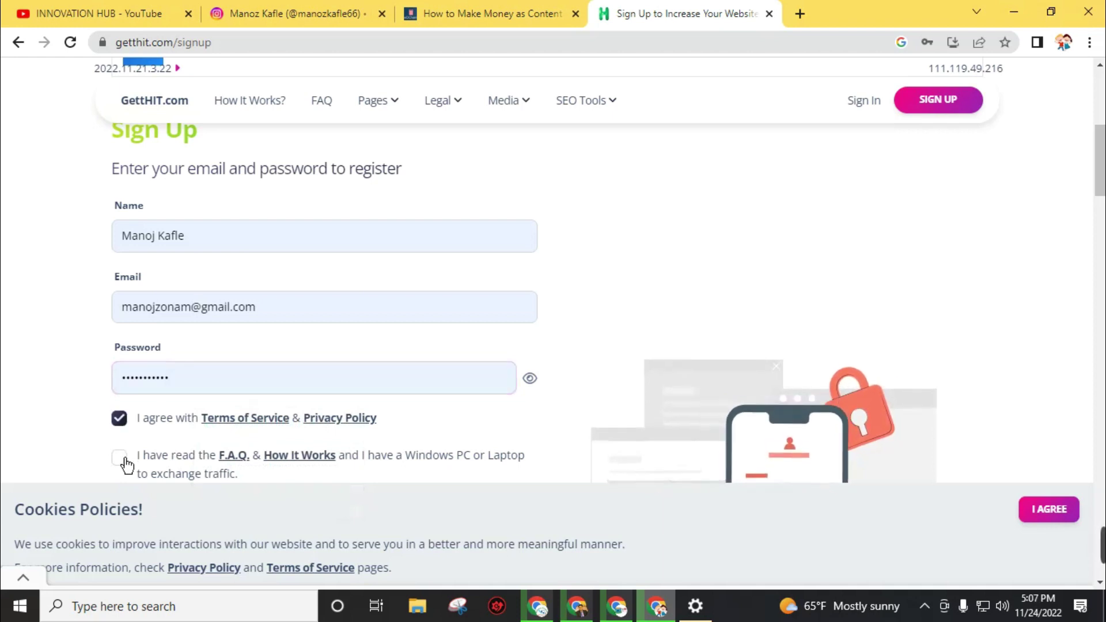
pyautogui.click(126, 464)
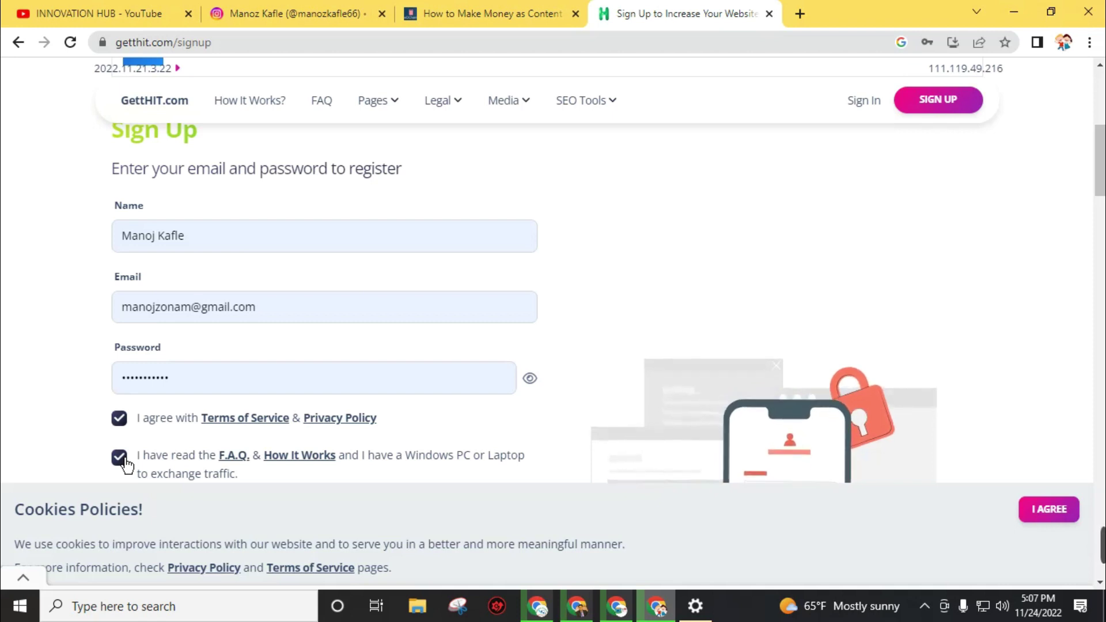
pyautogui.scroll(-1, 126, 464)
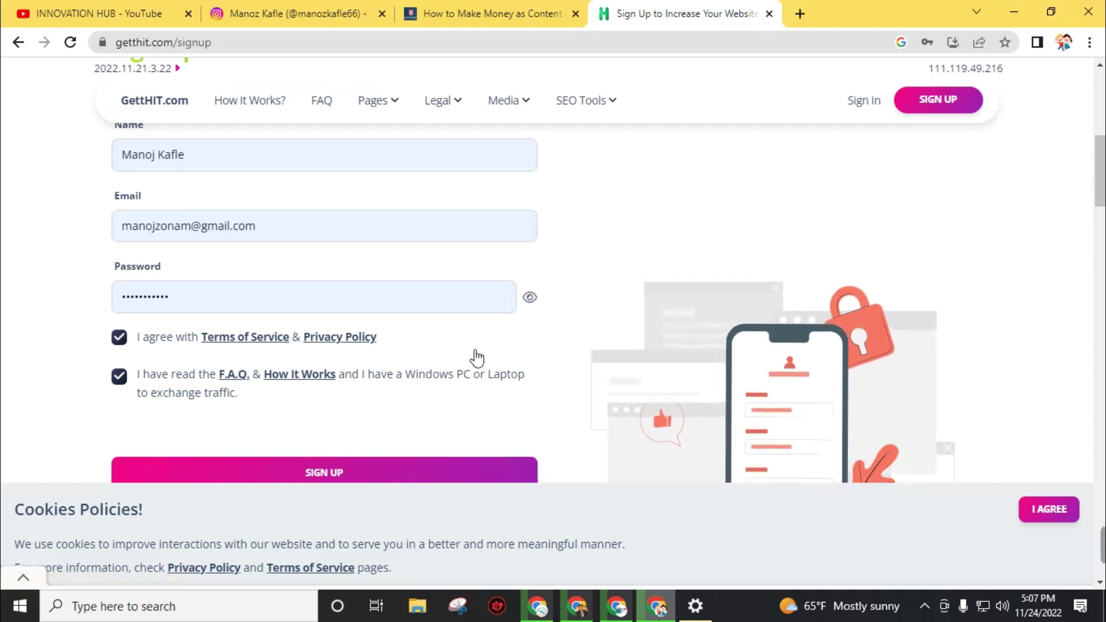
pyautogui.rightClick(255, 335)
pyautogui.click(338, 227)
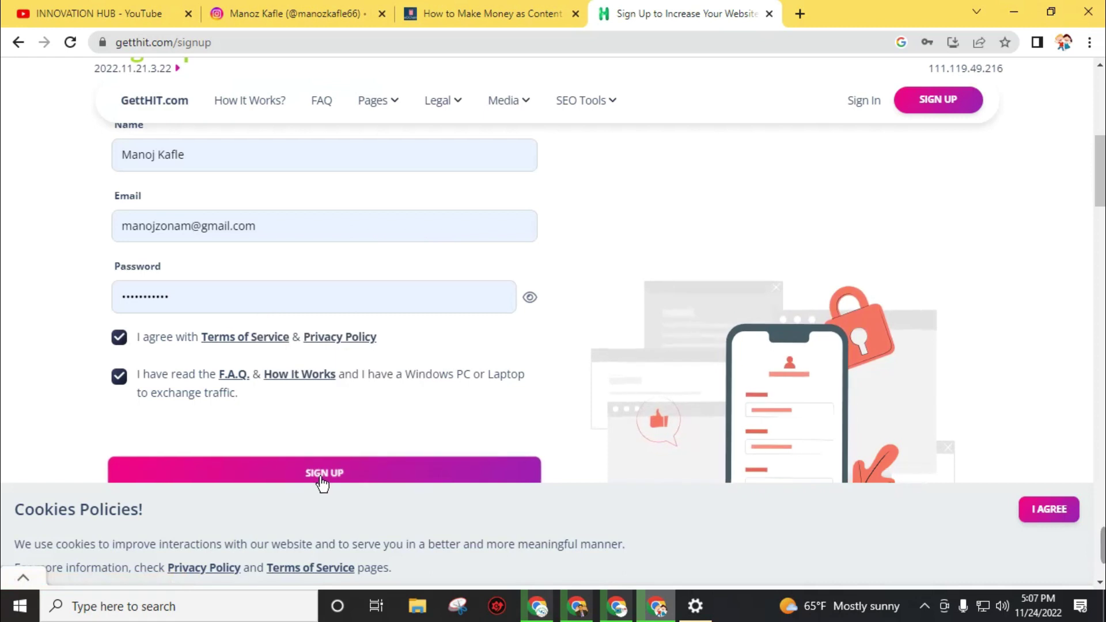
pyautogui.click(318, 476)
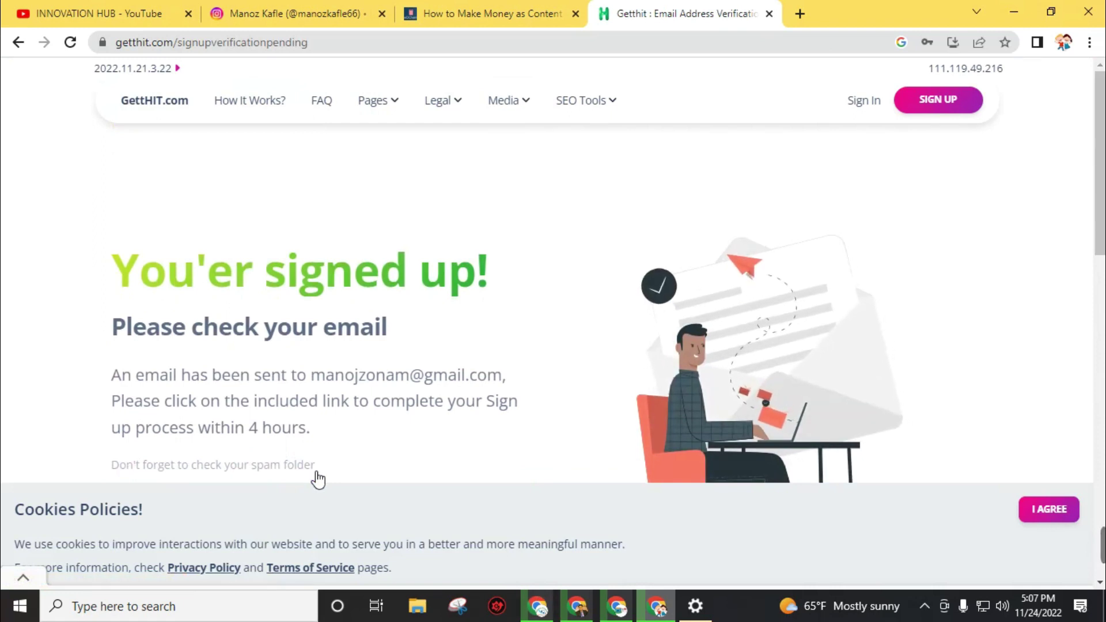
# Step: Open a new tab and go to the Gmail inbox
pyautogui.hotkey('ctrl', 't')
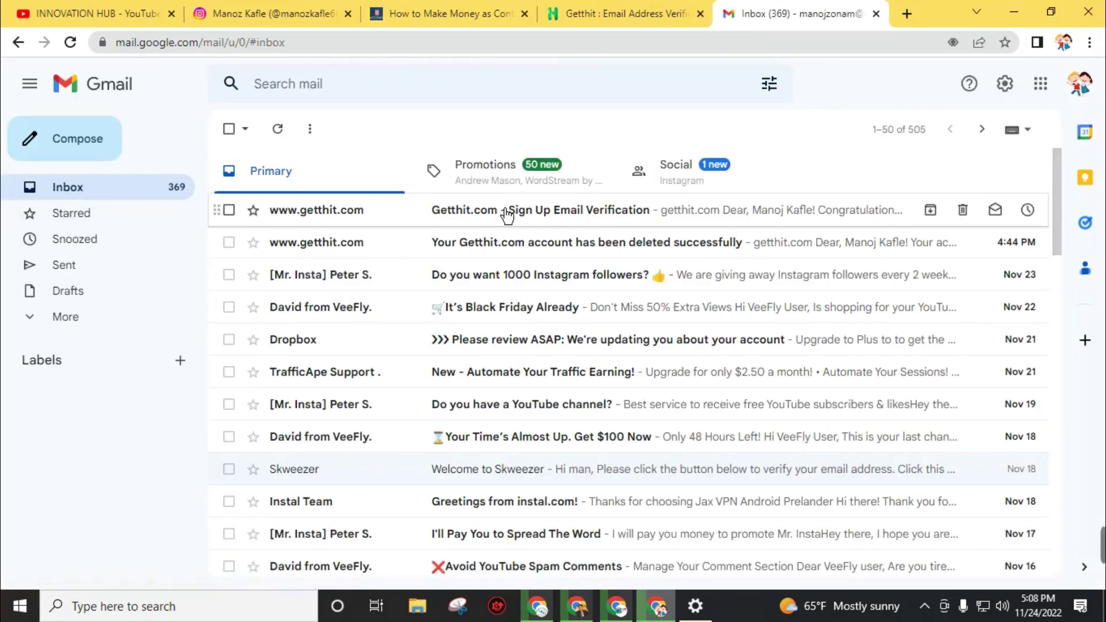
# Step: Open the Sign Up Email Verification message and select its activation link
pyautogui.click(507, 216)
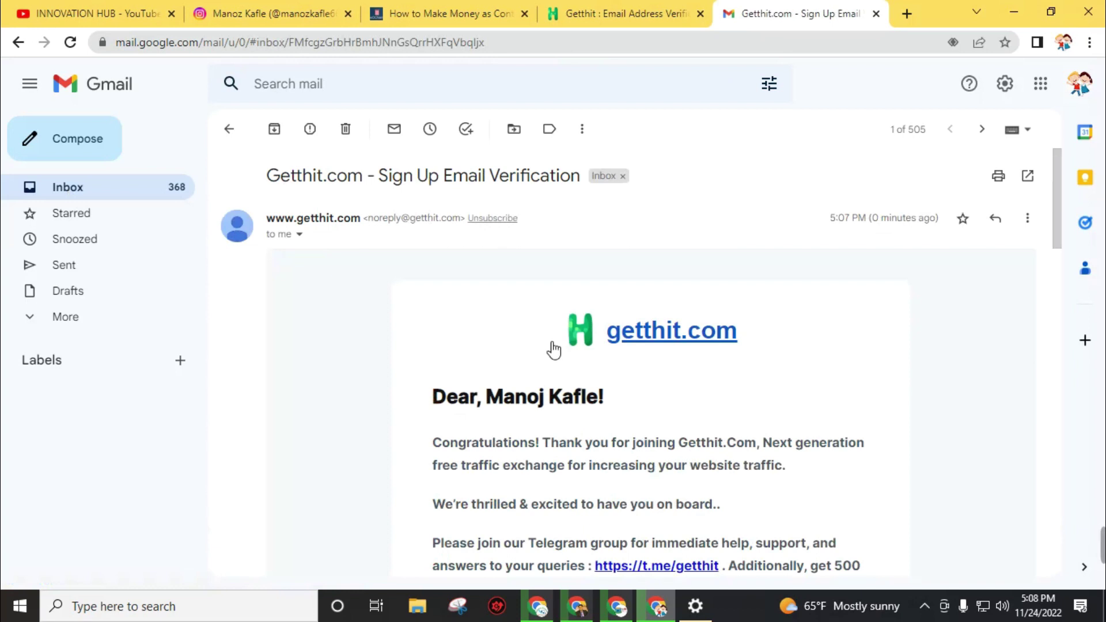
pyautogui.scroll(-8, 553, 348)
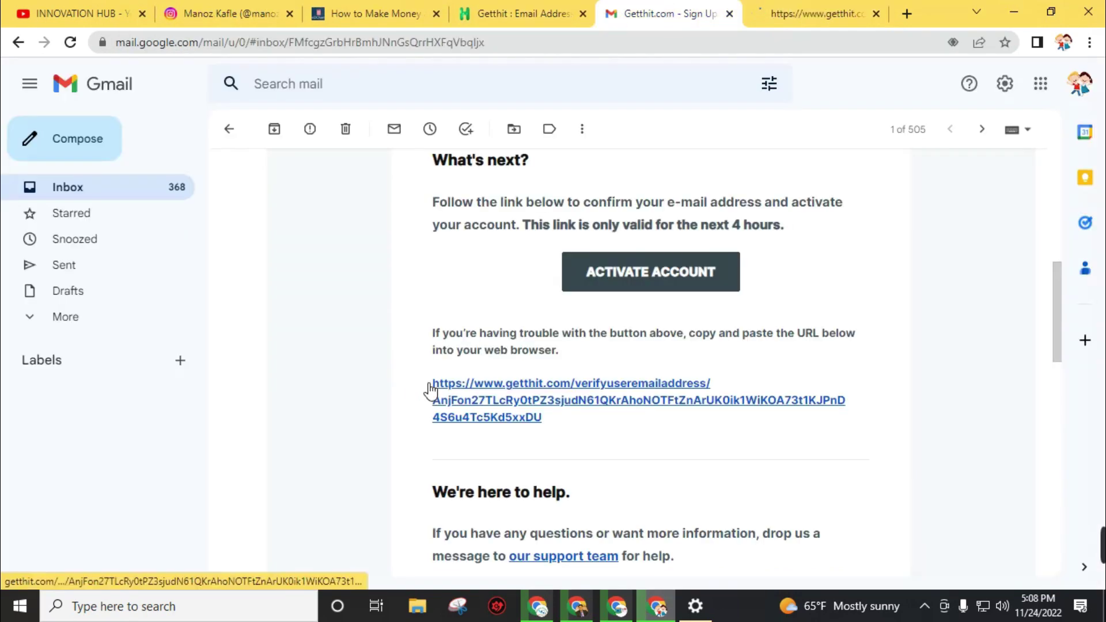
pyautogui.moveTo(431, 380); pyautogui.dragTo(563, 430)
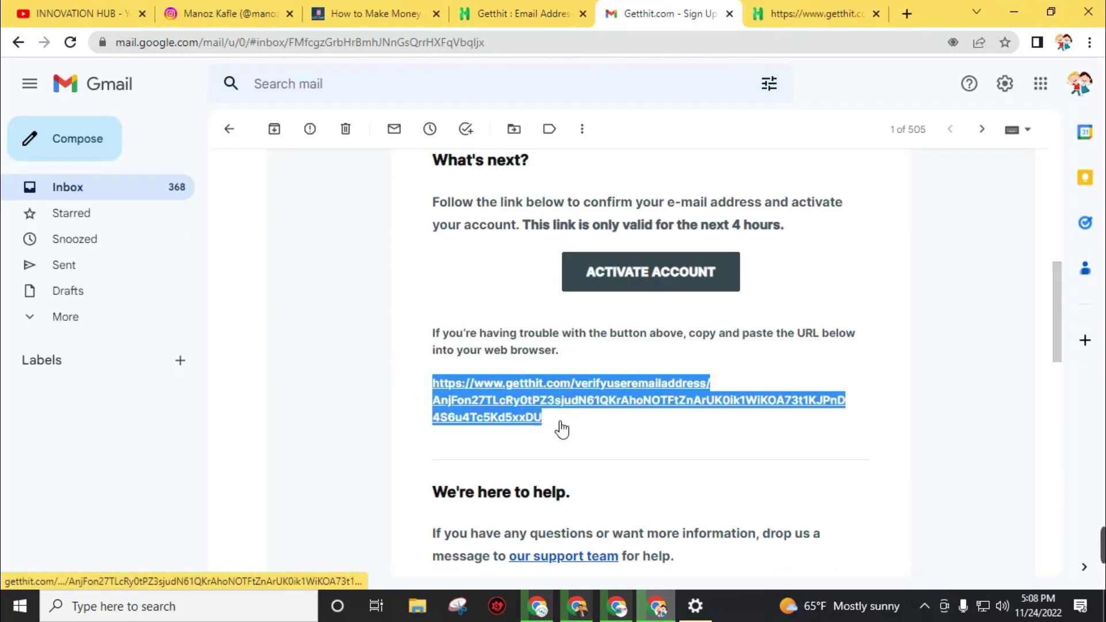
# Step: Return to the inbox and open the Spam folder from the More folders list
pyautogui.click(50, 189)
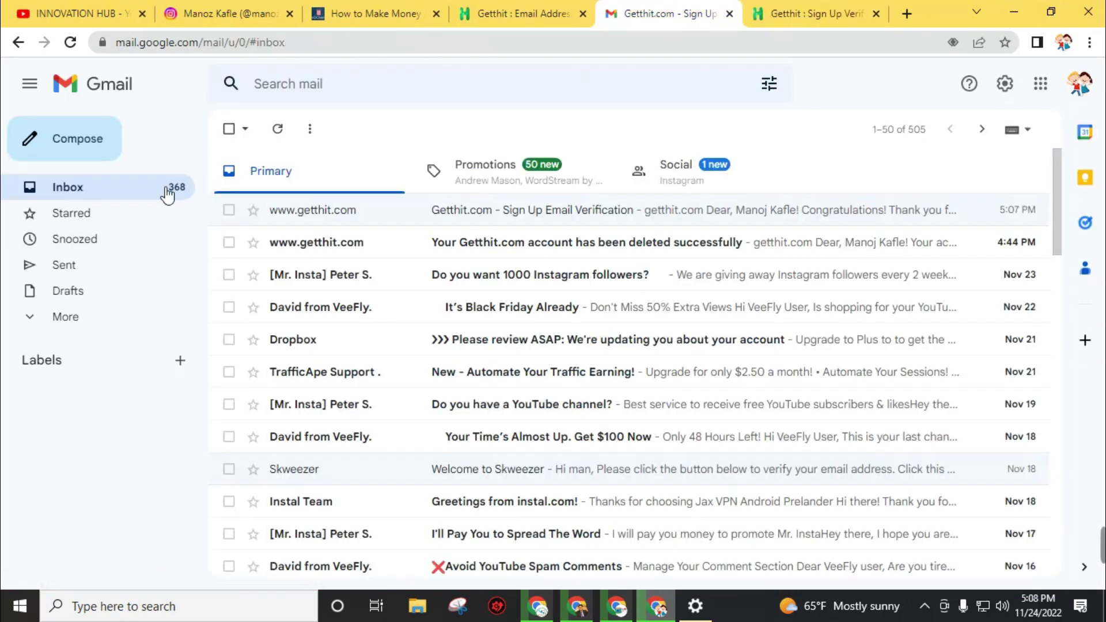
pyautogui.click(70, 316)
pyautogui.scroll(-1, 84, 292)
pyautogui.click(90, 383)
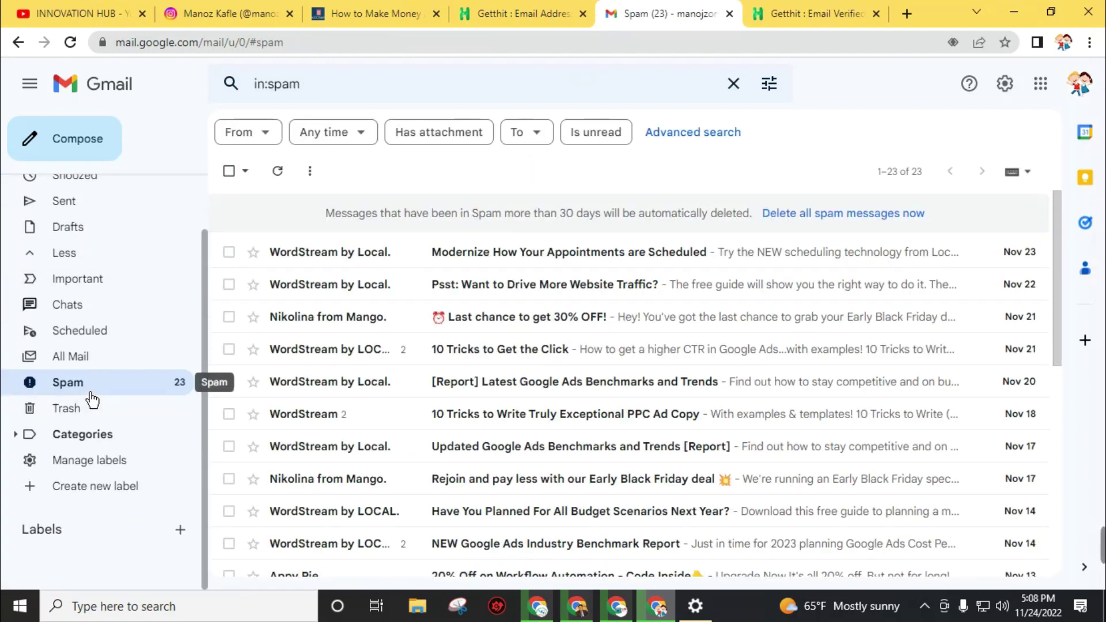
pyautogui.scroll(1, 96, 345)
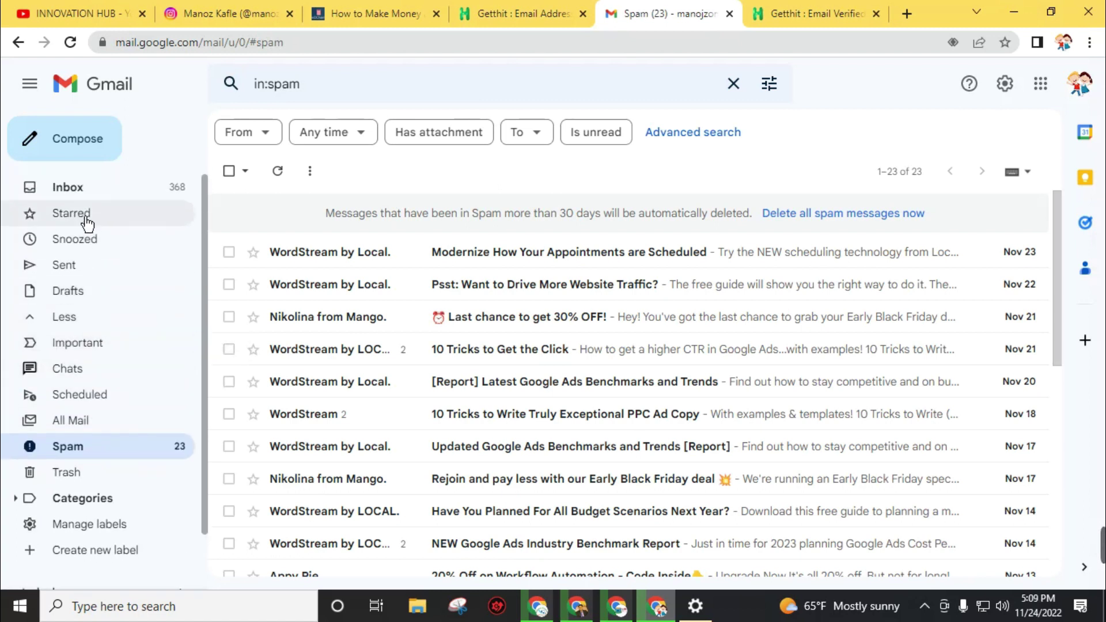
# Step: Switch to the GettHIT email-verified page and go to its sign-in page
pyautogui.click(51, 185)
pyautogui.click(807, 14)
pyautogui.scroll(-1, 276, 244)
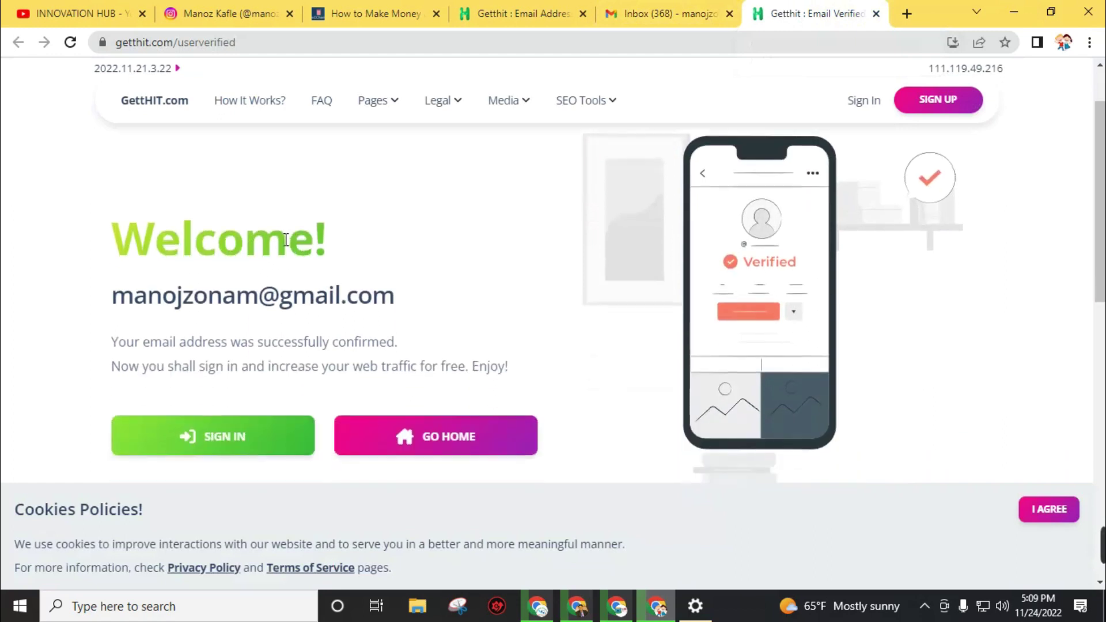
pyautogui.click(233, 443)
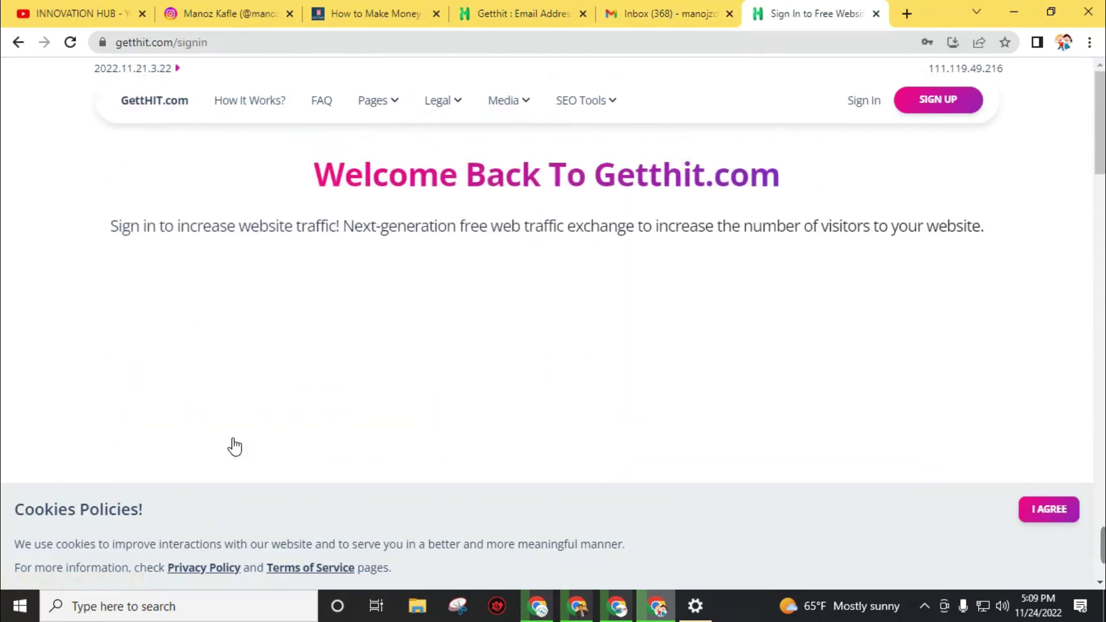
# Step: Turn on Remember me and sign in to the GettHIT account
pyautogui.scroll(-2, 235, 446)
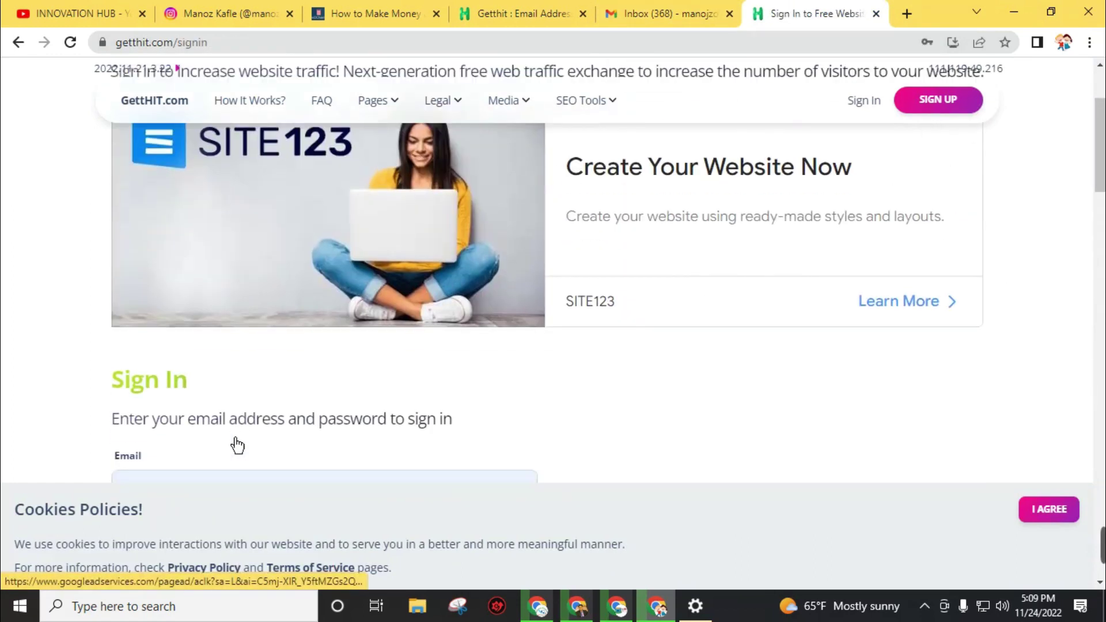
pyautogui.scroll(-1, 237, 446)
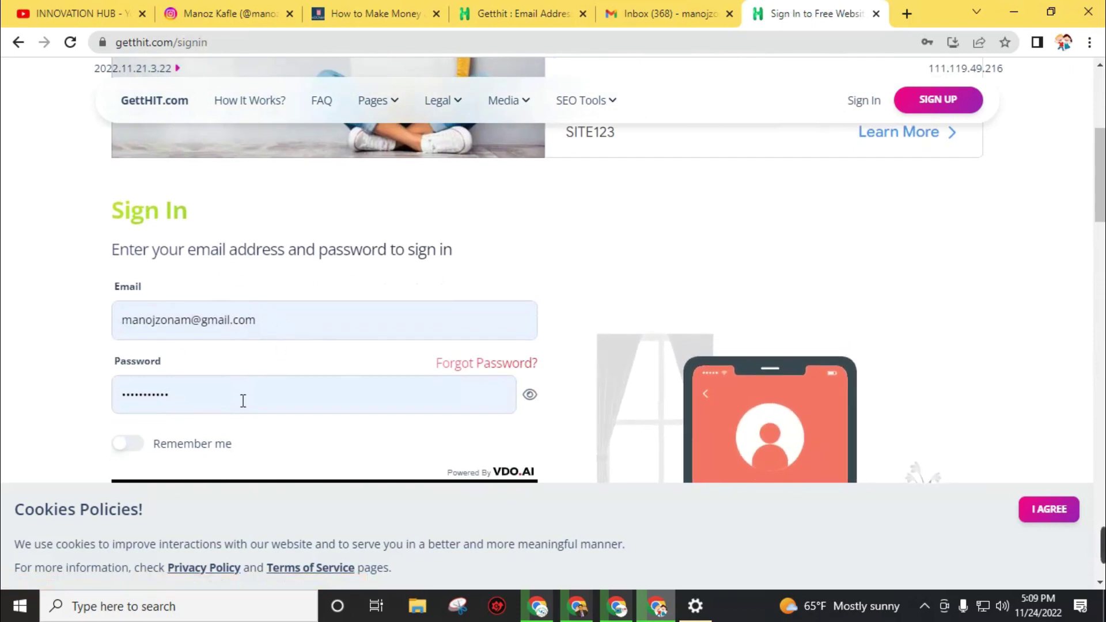
pyautogui.scroll(-2, 242, 400)
pyautogui.click(133, 283)
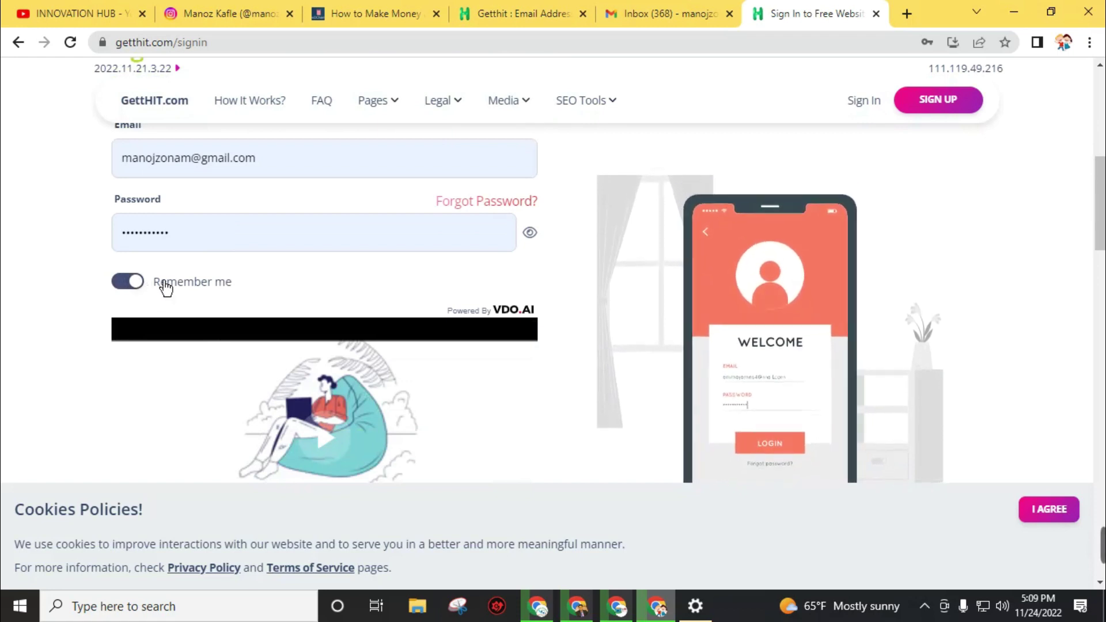
pyautogui.scroll(-4, 199, 286)
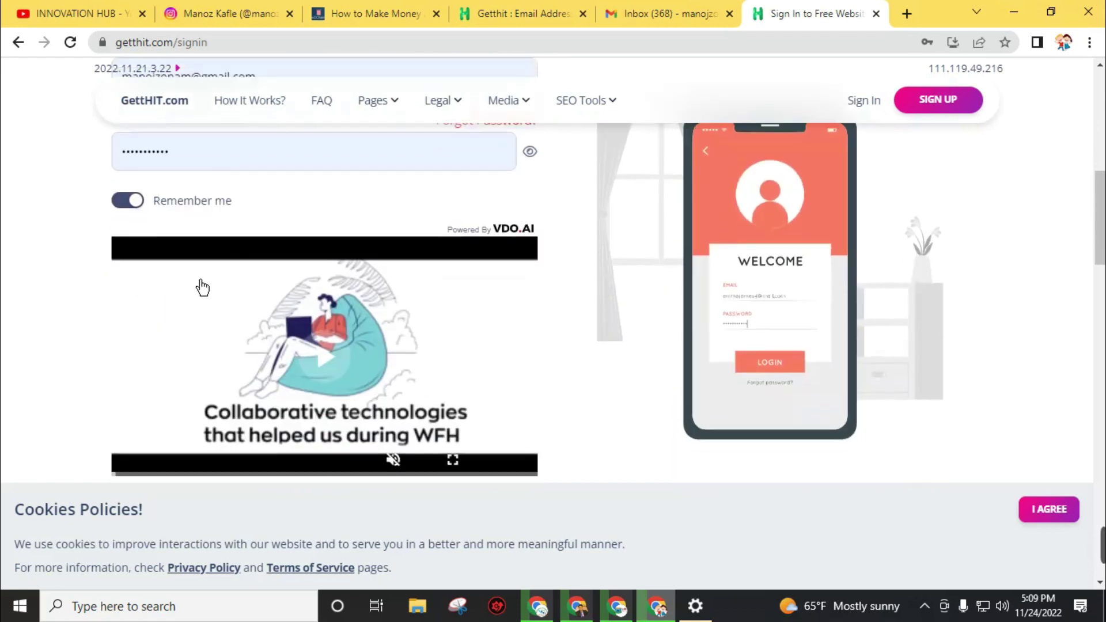
pyautogui.scroll(-3, 199, 284)
pyautogui.click(314, 208)
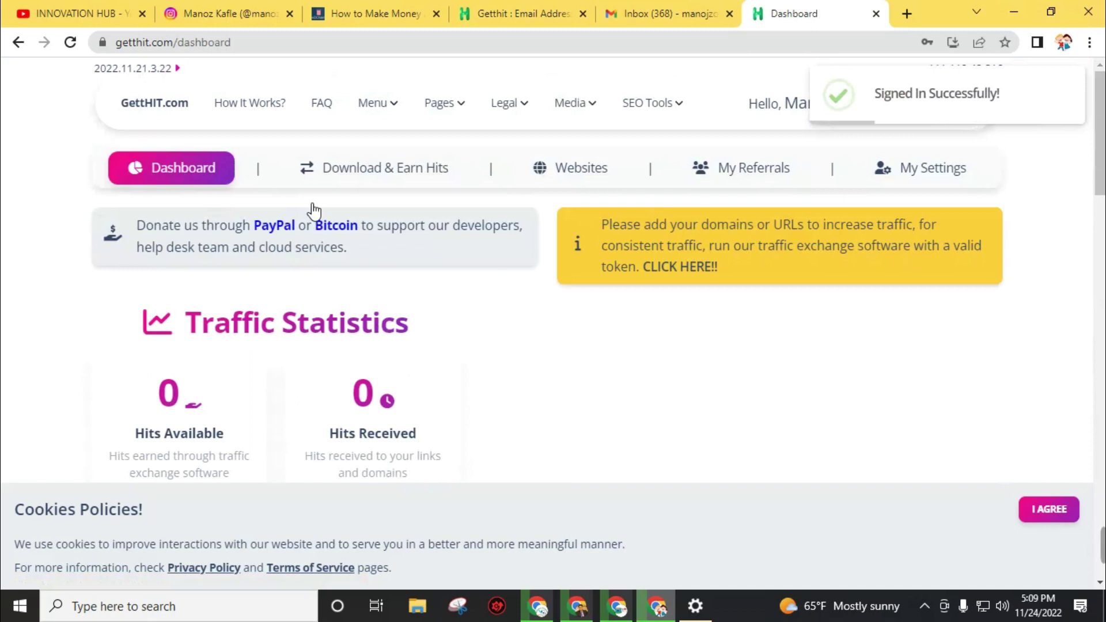
# Step: Scroll through the Download & Earn Hits page, then go to the My Websites page
pyautogui.scroll(-2, 276, 271)
pyautogui.scroll(2, 276, 271)
pyautogui.click(354, 178)
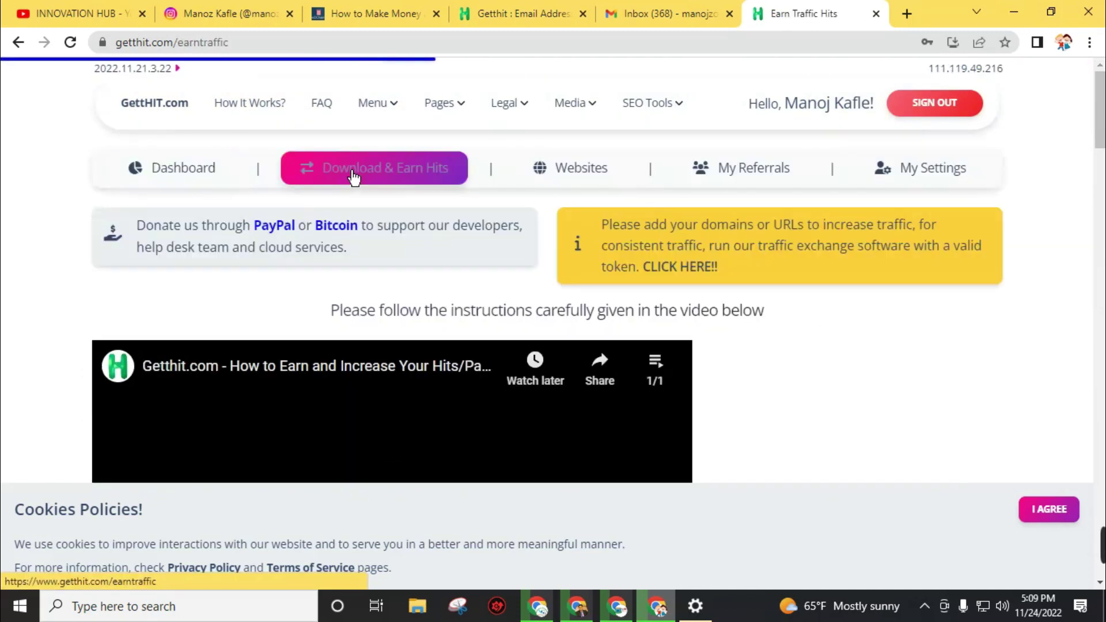
pyautogui.scroll(-5, 442, 278)
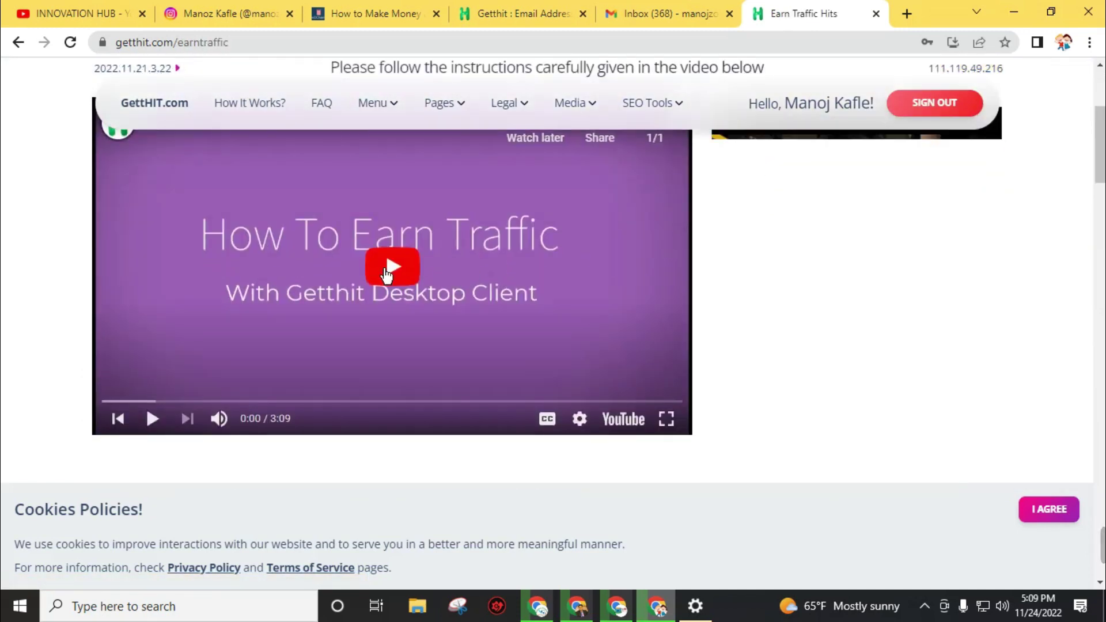
pyautogui.scroll(-8, 371, 237)
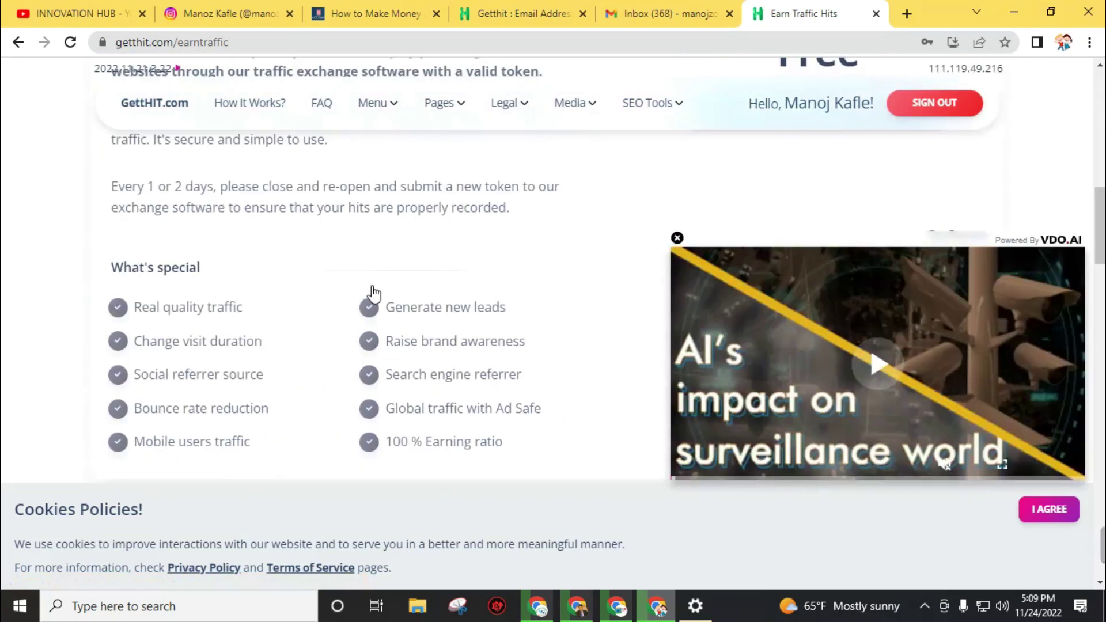
pyautogui.scroll(-12, 364, 300)
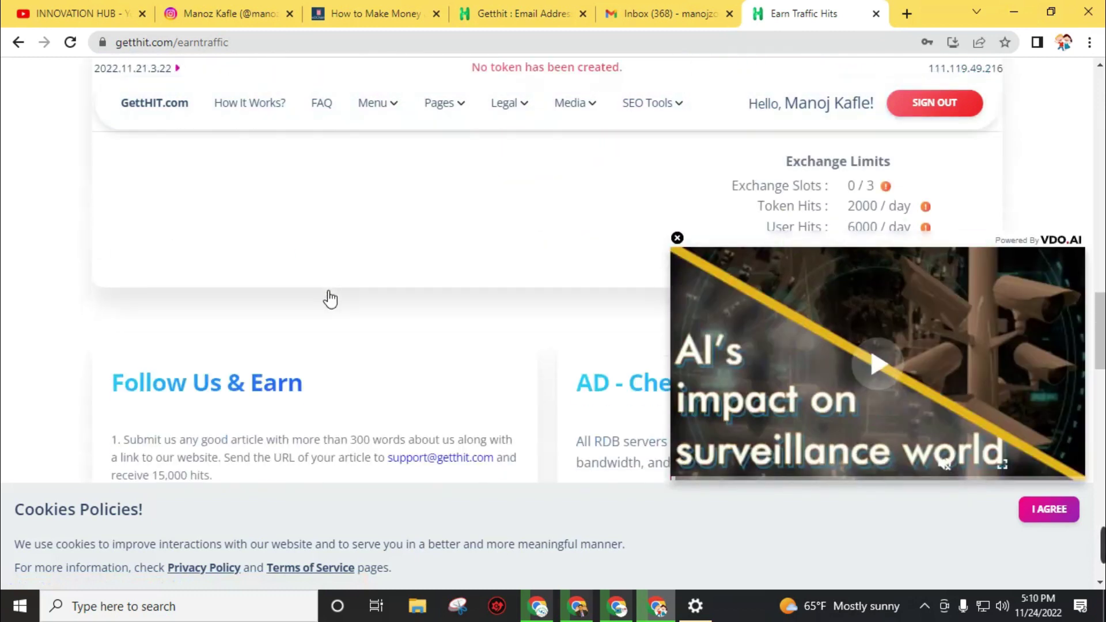
pyautogui.scroll(20, 321, 301)
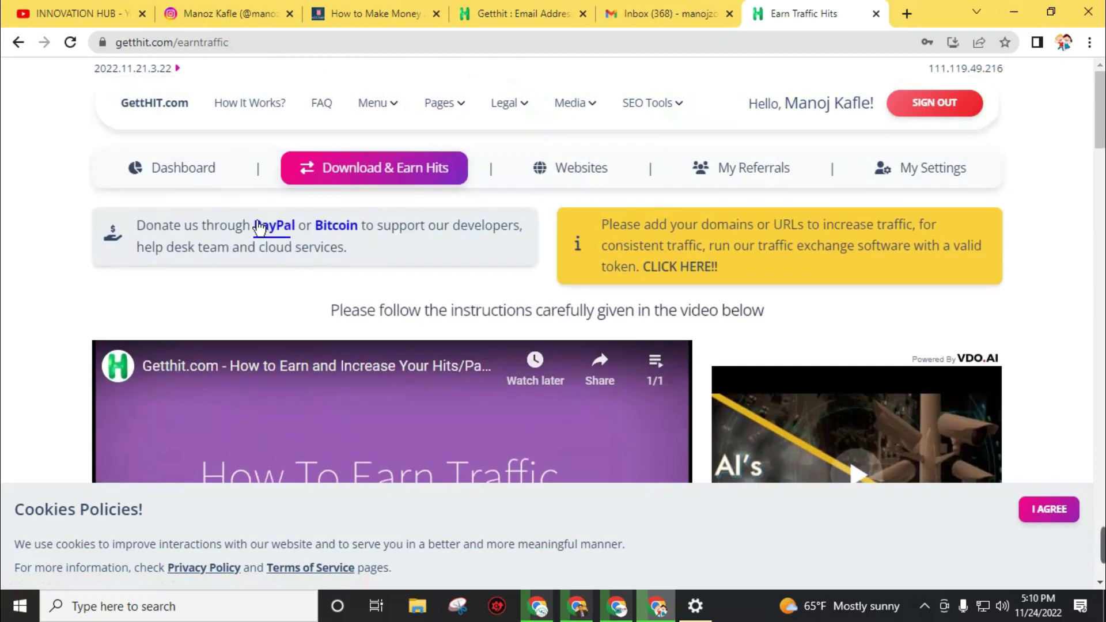
pyautogui.click(541, 174)
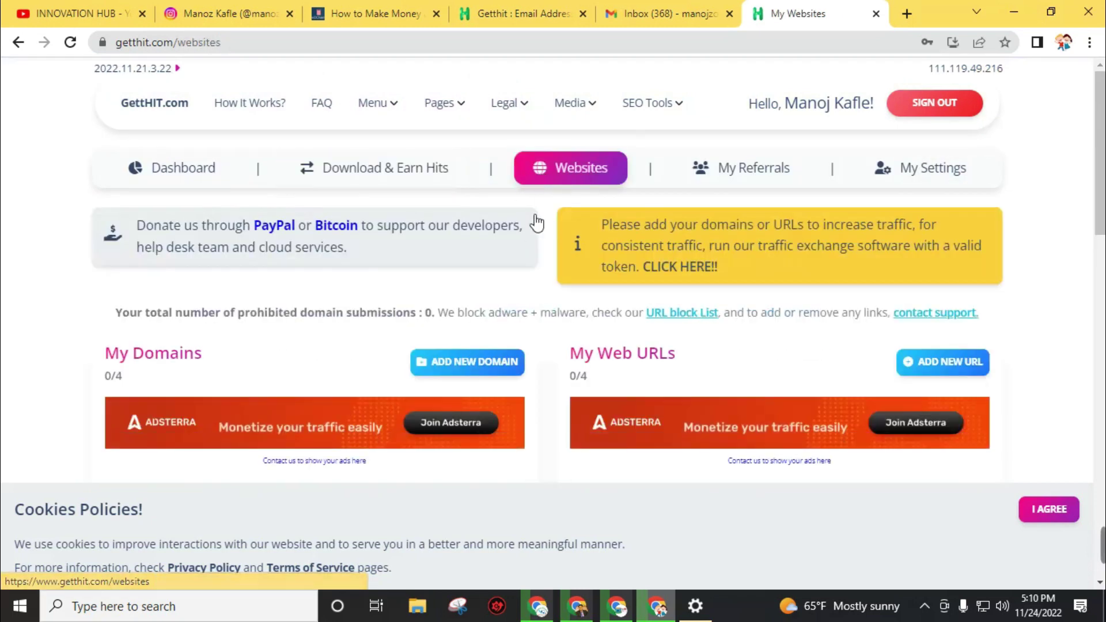
# Step: Scroll down the My Websites page to the My Domains section
pyautogui.scroll(-2, 119, 282)
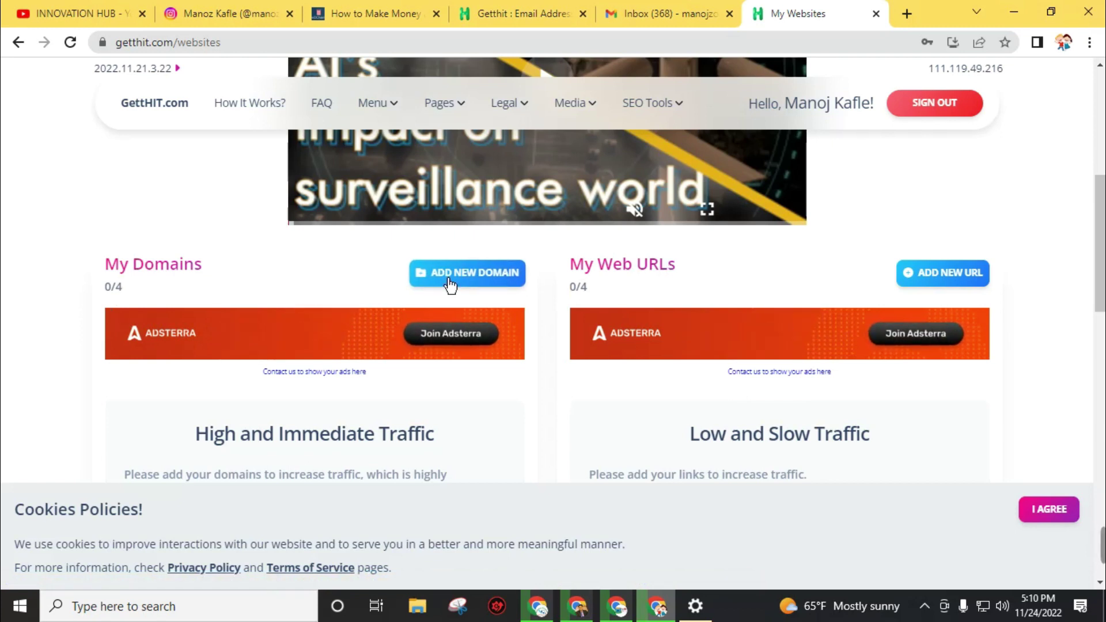
# Step: Open the new-domain form and paste predchamps.com, copied from the article tab, as the domain
pyautogui.click(476, 283)
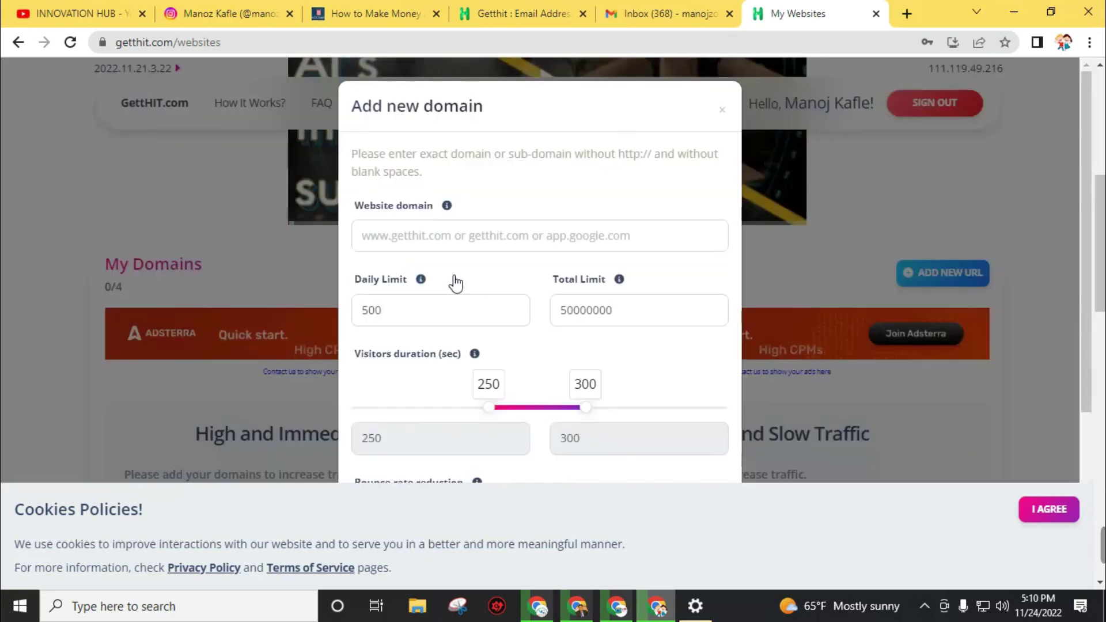
pyautogui.click(450, 235)
pyautogui.click(362, 11)
pyautogui.moveTo(208, 42); pyautogui.dragTo(114, 44)
pyautogui.hotkey('ctrl', 'c')
pyautogui.click(799, 13)
pyautogui.hotkey('ctrl', 'v')
# Step: Set Daily Limit to 100 and Total Limit to 1000, then agree to the URL-shortener promise
pyautogui.click(415, 345)
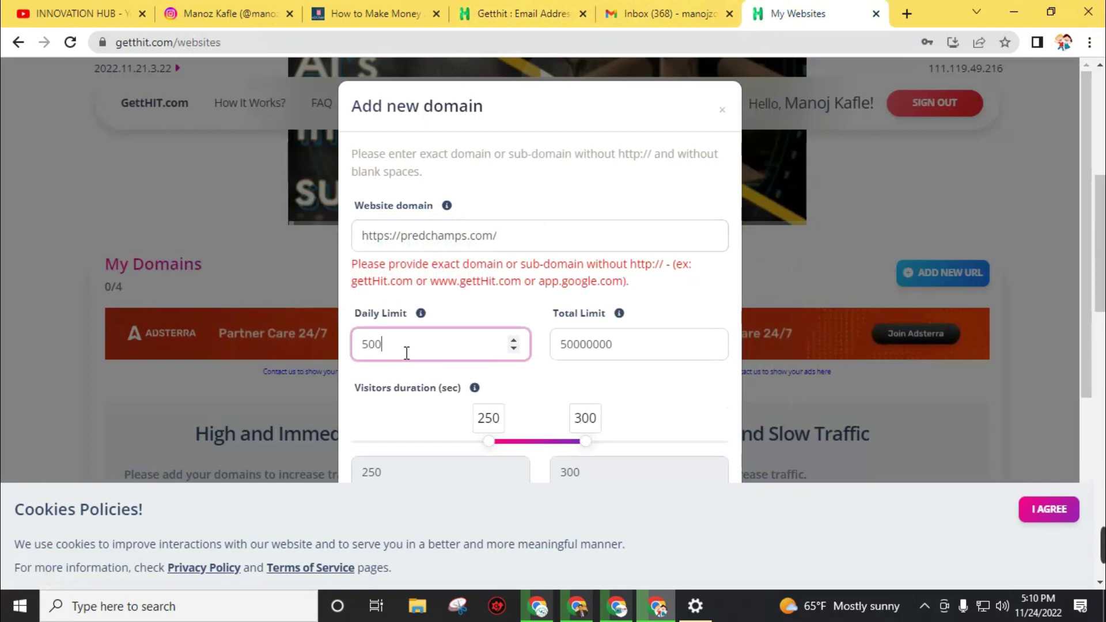
pyautogui.press('BackSpace')
pyautogui.moveTo(407, 352); pyautogui.dragTo(347, 354)
pyautogui.write('10')
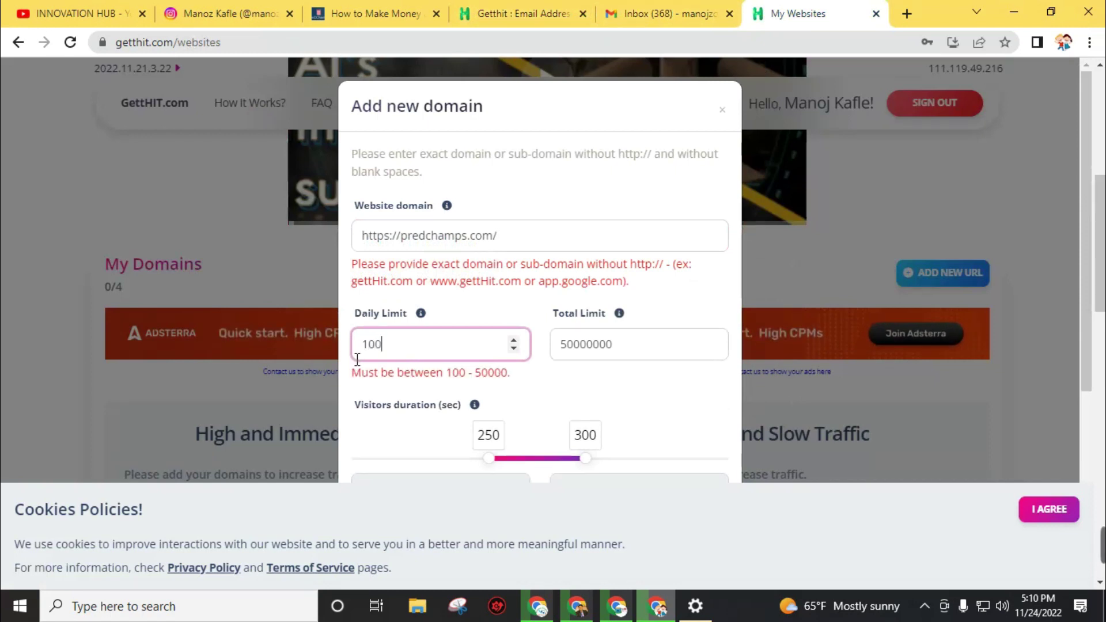
pyautogui.click(583, 355)
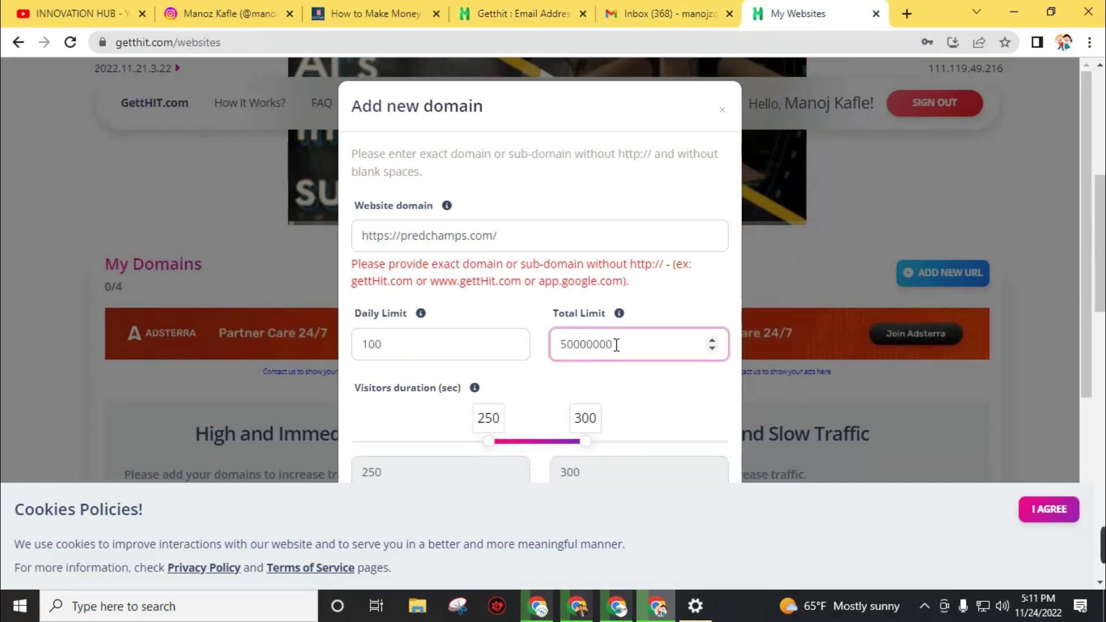
pyautogui.moveTo(616, 344); pyautogui.dragTo(548, 345)
pyautogui.write('1000')
pyautogui.scroll(-5, 599, 233)
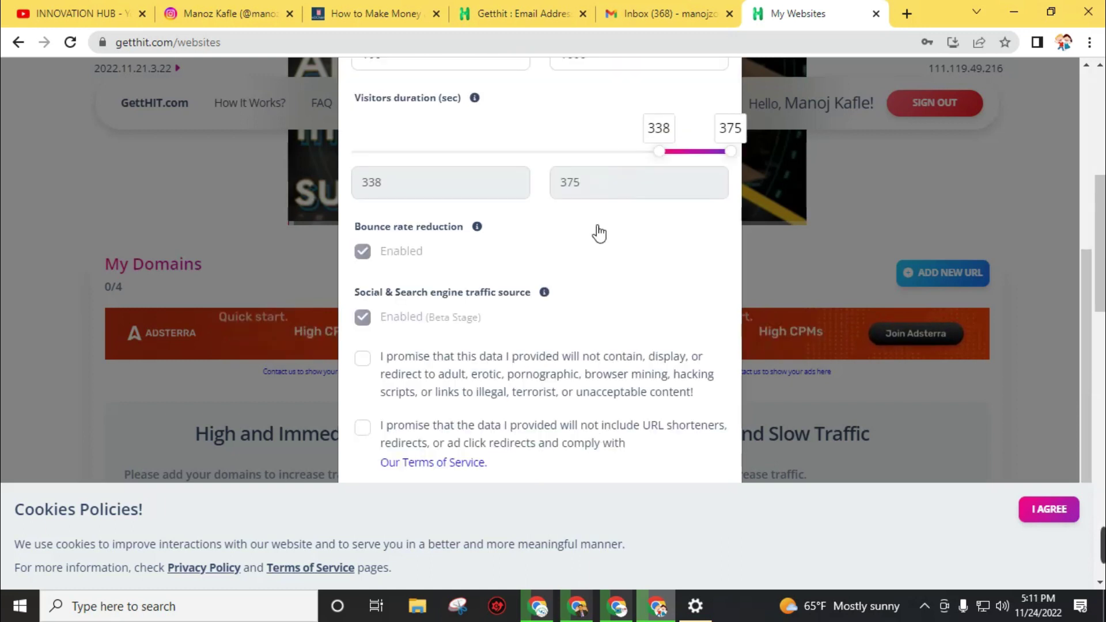
pyautogui.scroll(-4, 599, 233)
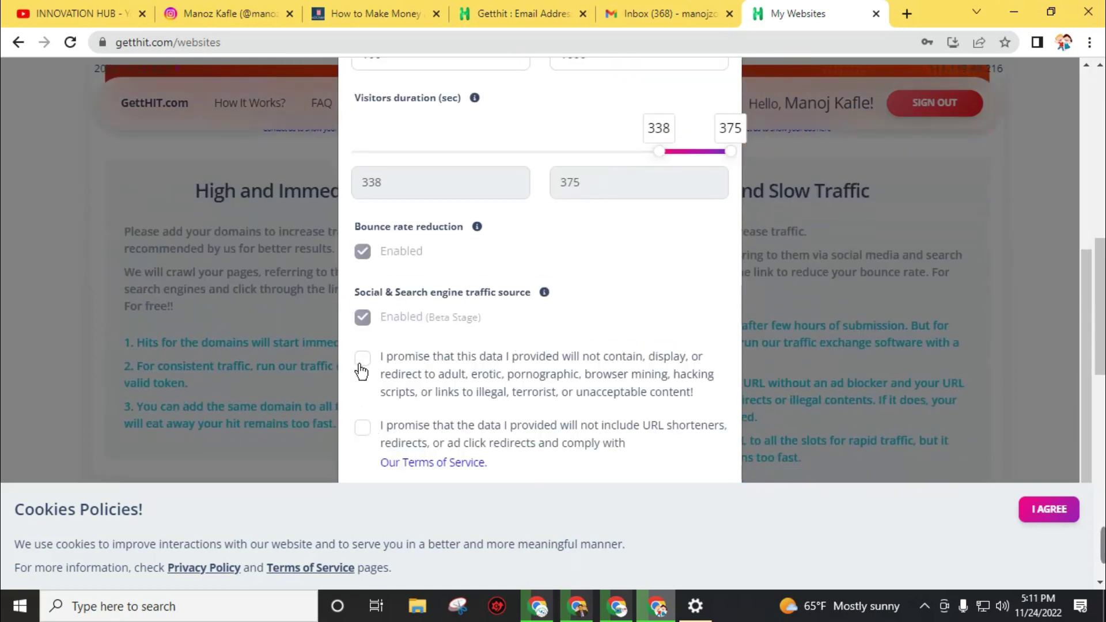
pyautogui.click(363, 426)
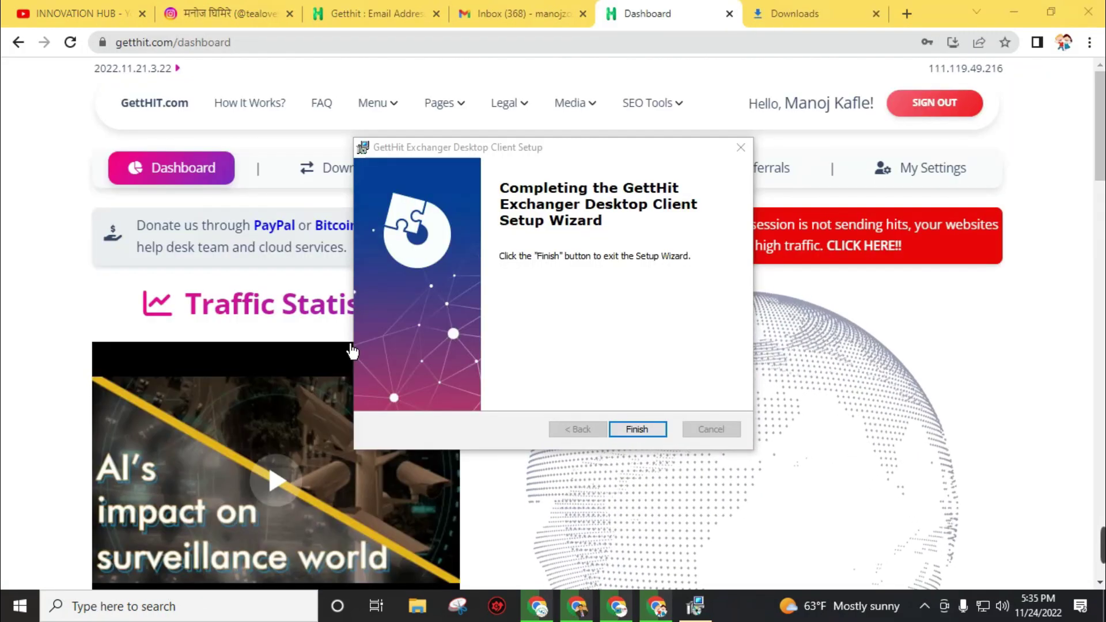
# Step: Finish the GettHit Exchanger Desktop Client setup wizard so it closes over the dashboard
pyautogui.click(638, 433)
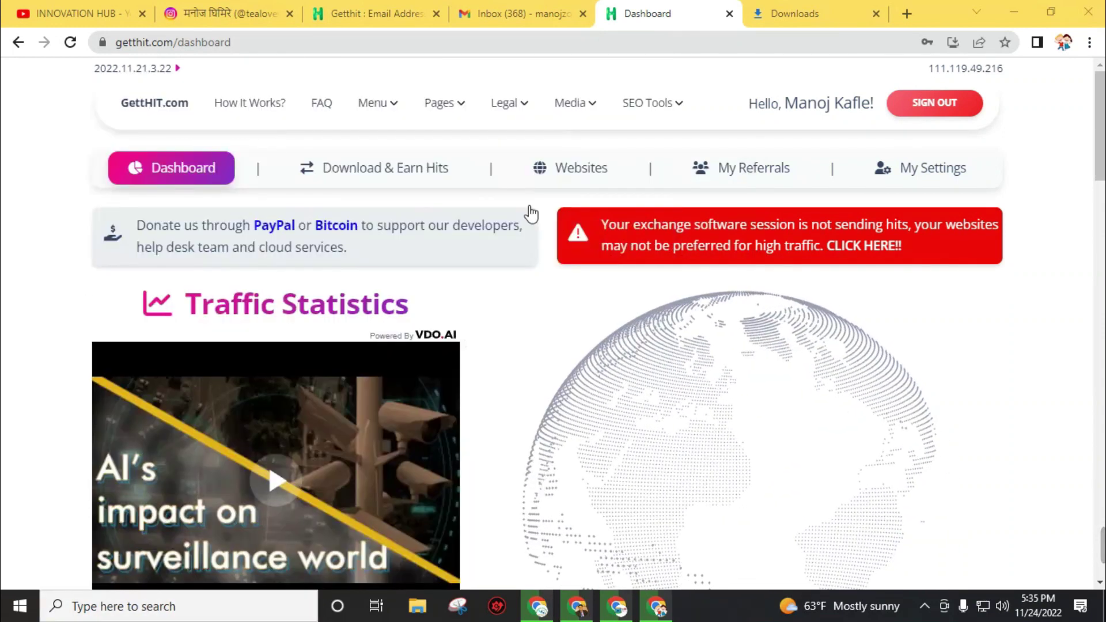
# Step: Generate a new exchange token under Manage Tokens on Download & Earn Hits and copy it
pyautogui.click(396, 170)
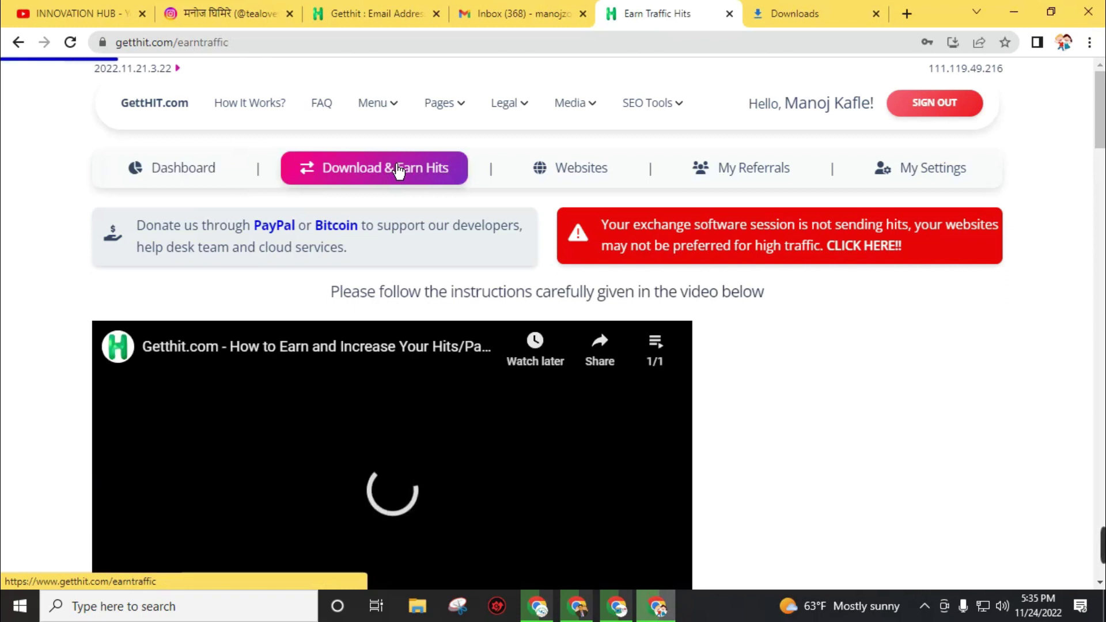
pyautogui.scroll(-10, 587, 350)
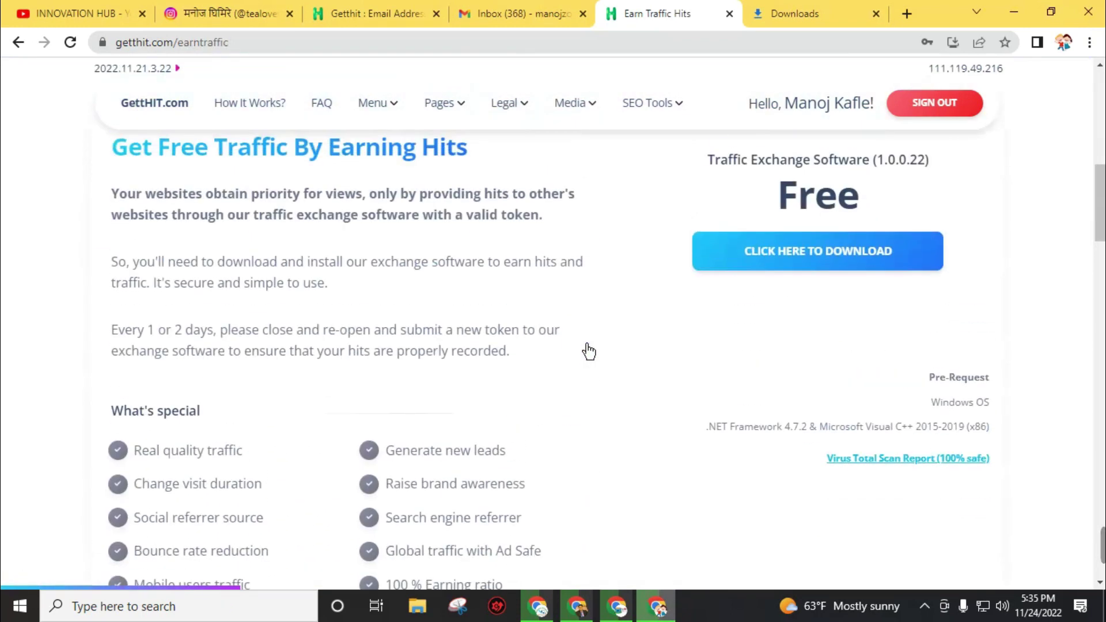
pyautogui.scroll(-8, 588, 350)
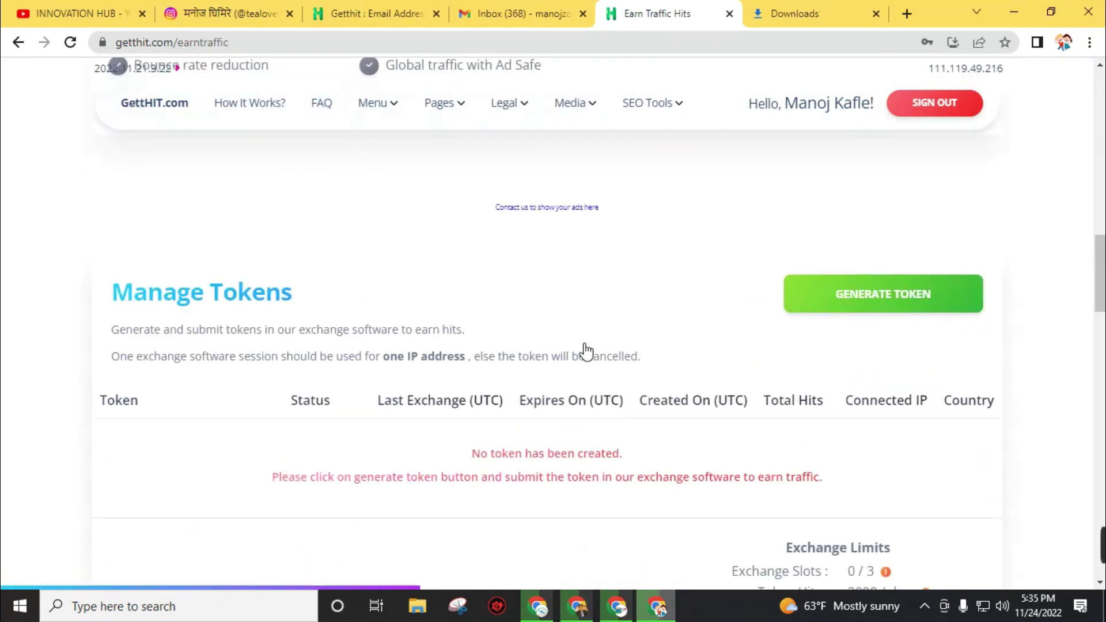
pyautogui.click(892, 306)
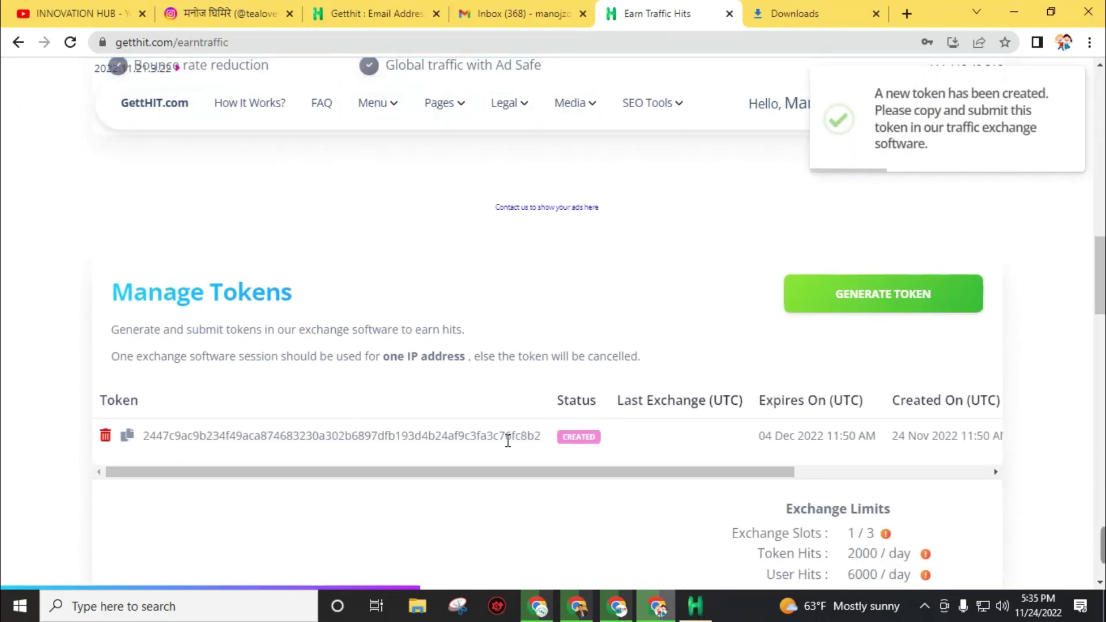
pyautogui.click(128, 438)
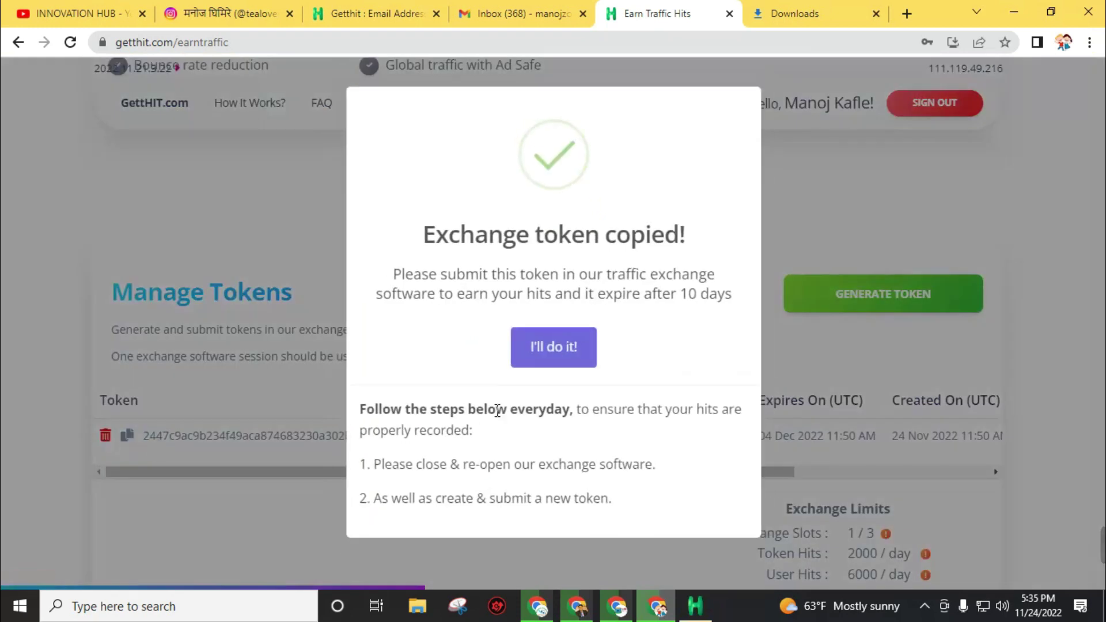
pyautogui.click(547, 350)
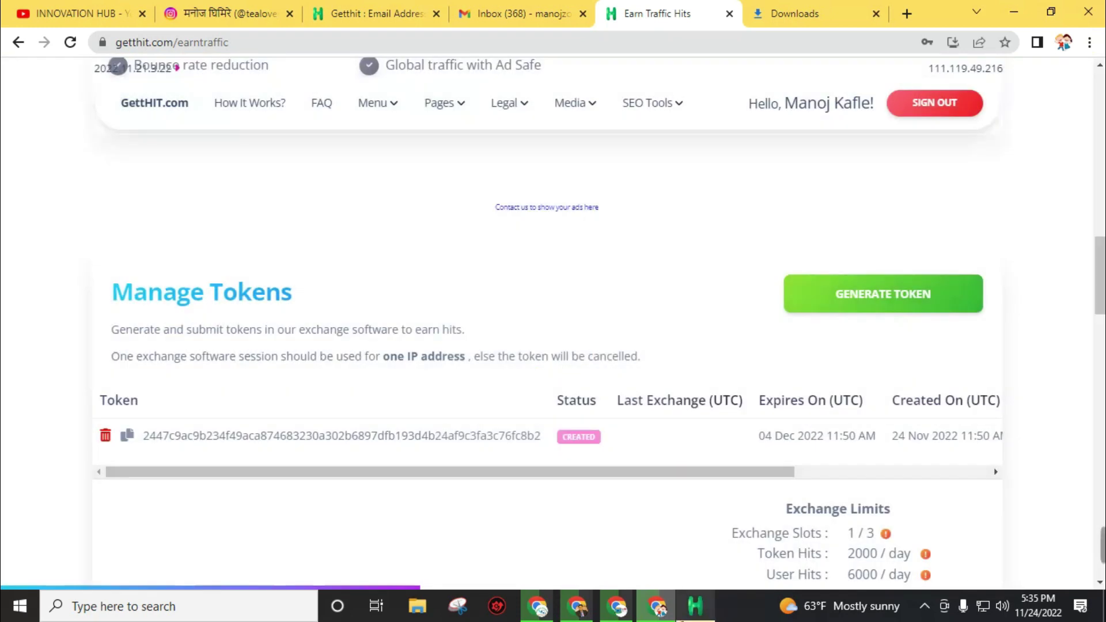
# Step: Paste the copied token into GettHit Exchanger's token field, submit it, then return to Chrome
pyautogui.click(693, 612)
pyautogui.click(158, 37)
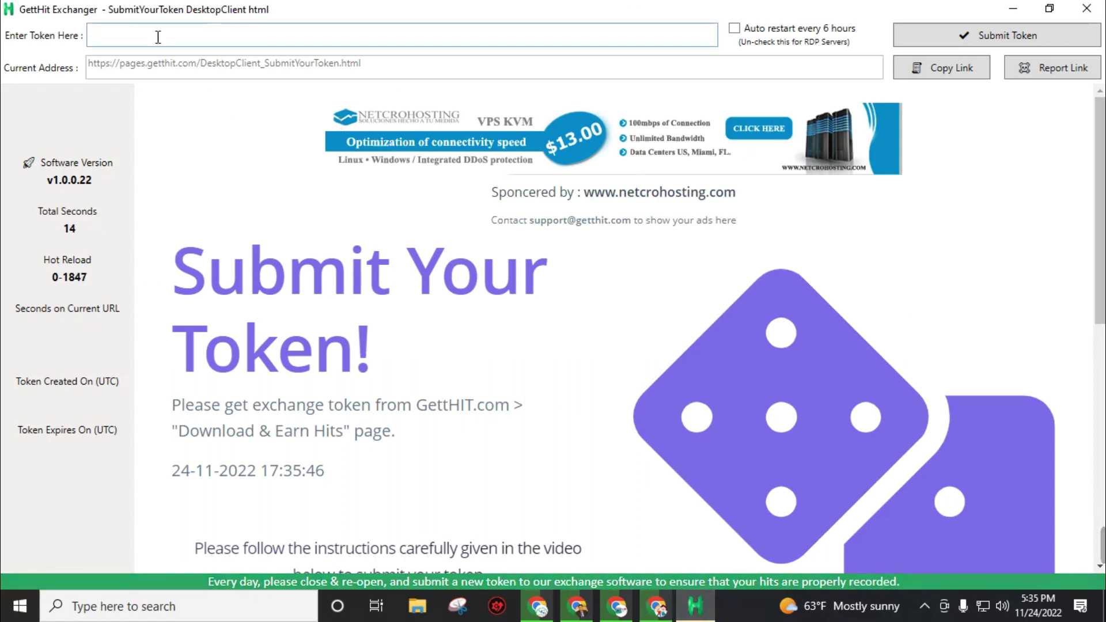
pyautogui.hotkey('ctrl', 'v')
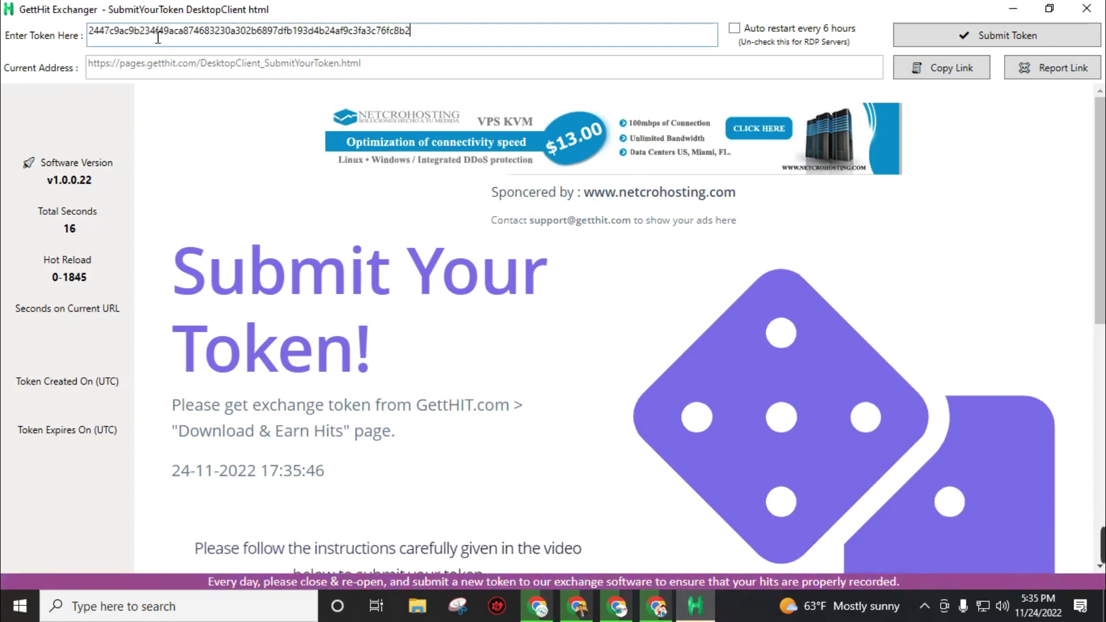
pyautogui.click(958, 43)
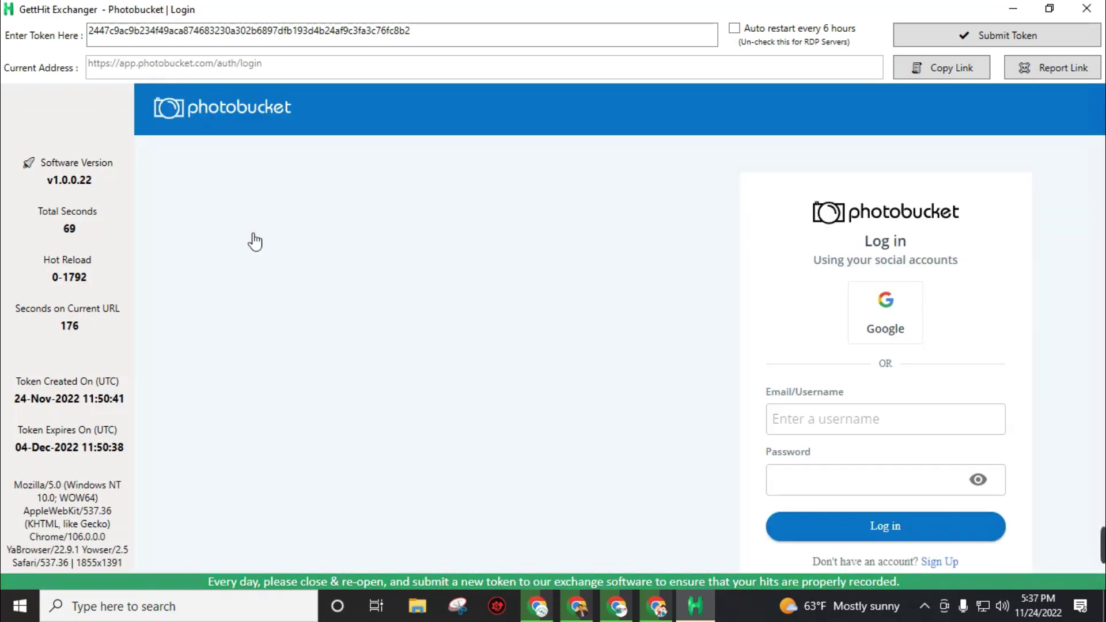
pyautogui.click(674, 610)
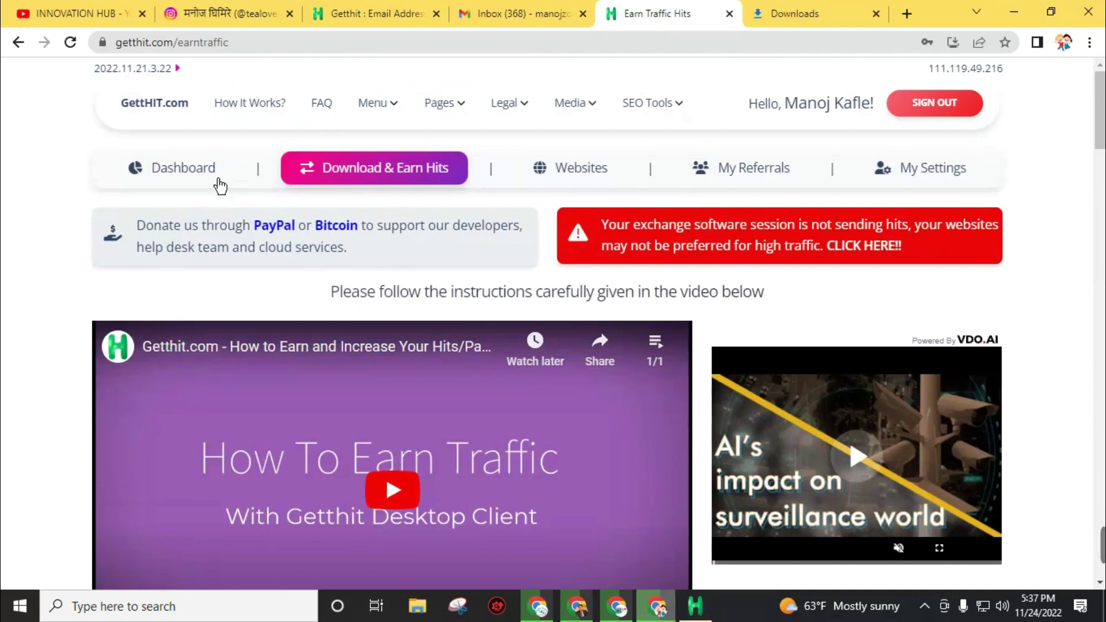
# Step: Check the GettHIT dashboard shows 1 hit available and 1 active exchange session
pyautogui.click(178, 168)
pyautogui.scroll(-2, 179, 173)
pyautogui.doubleClick(169, 184)
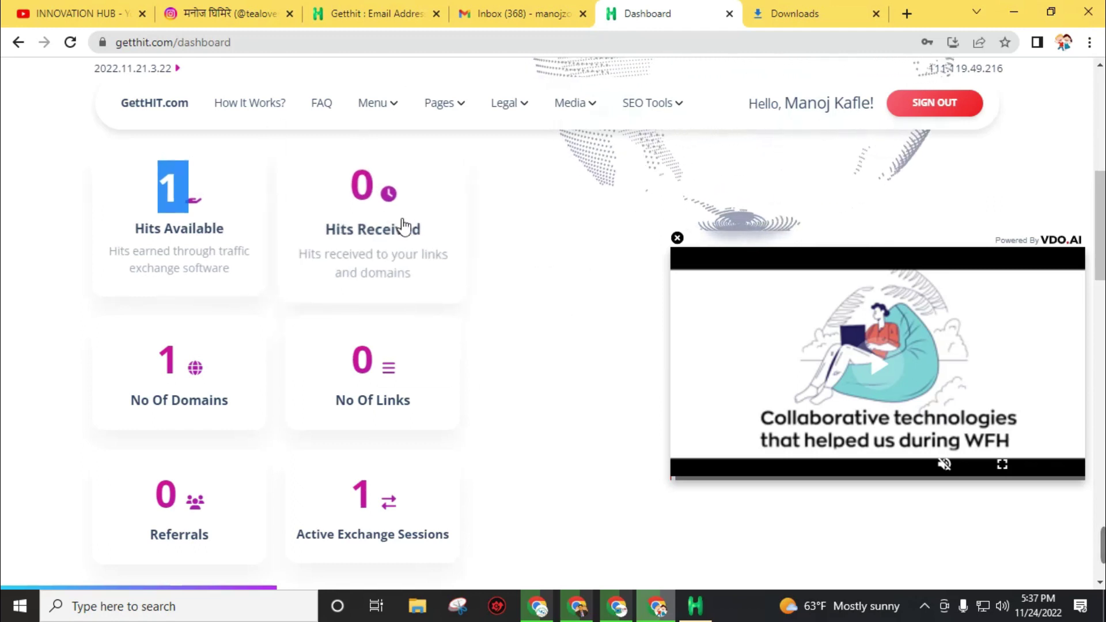
pyautogui.scroll(5, 404, 227)
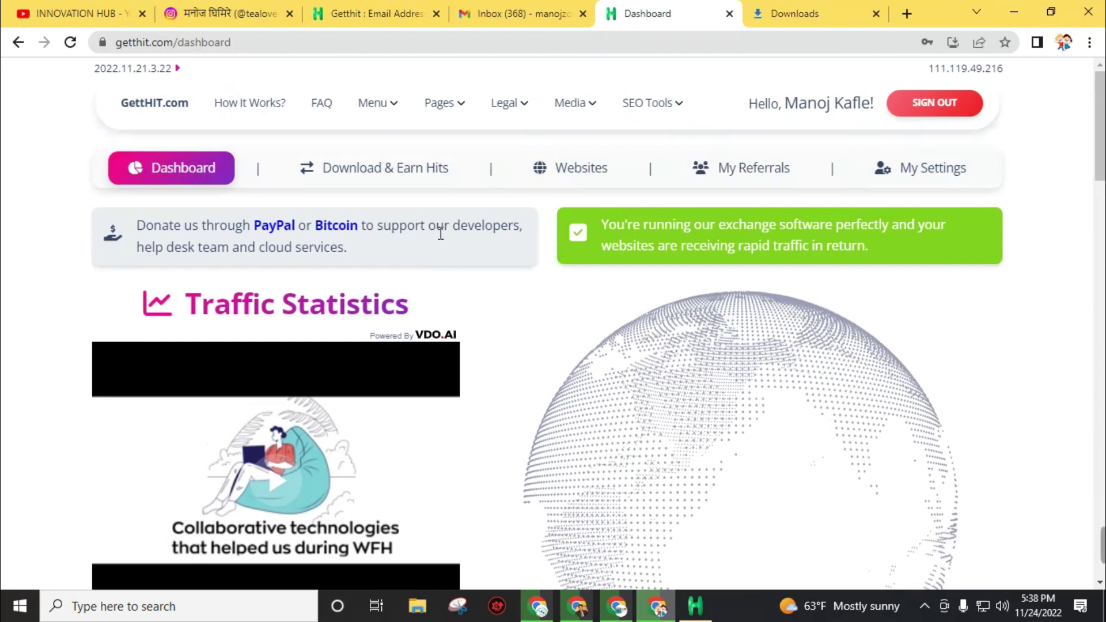
# Step: Review the predchamps.com card on the Websites page, then switch to the INNOVATION HUB YouTube tab
pyautogui.click(583, 175)
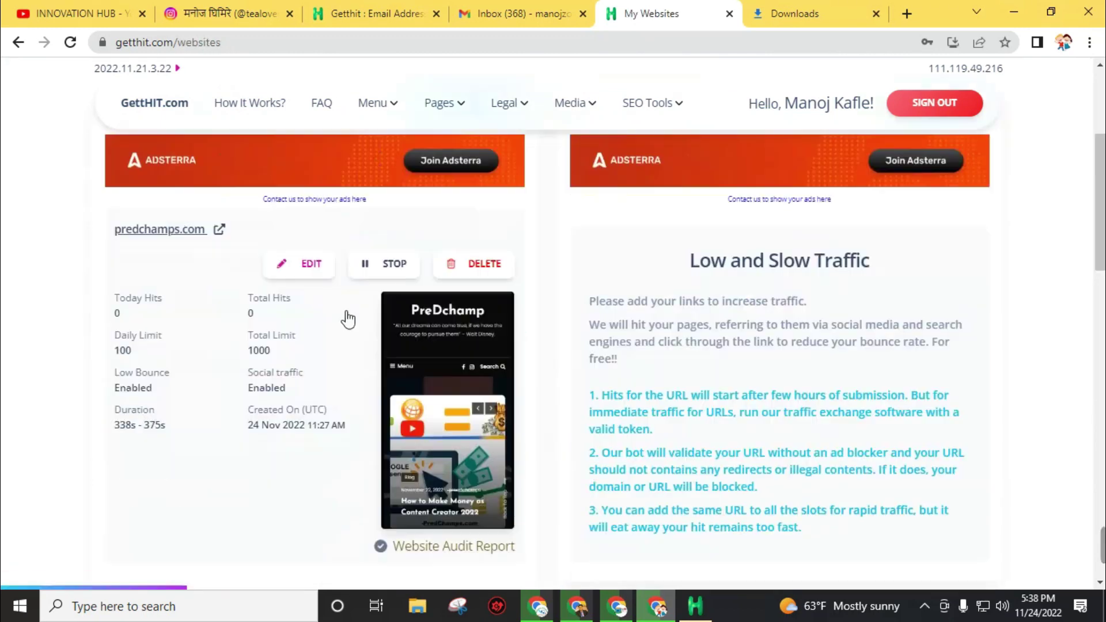
pyautogui.scroll(-6, 313, 273)
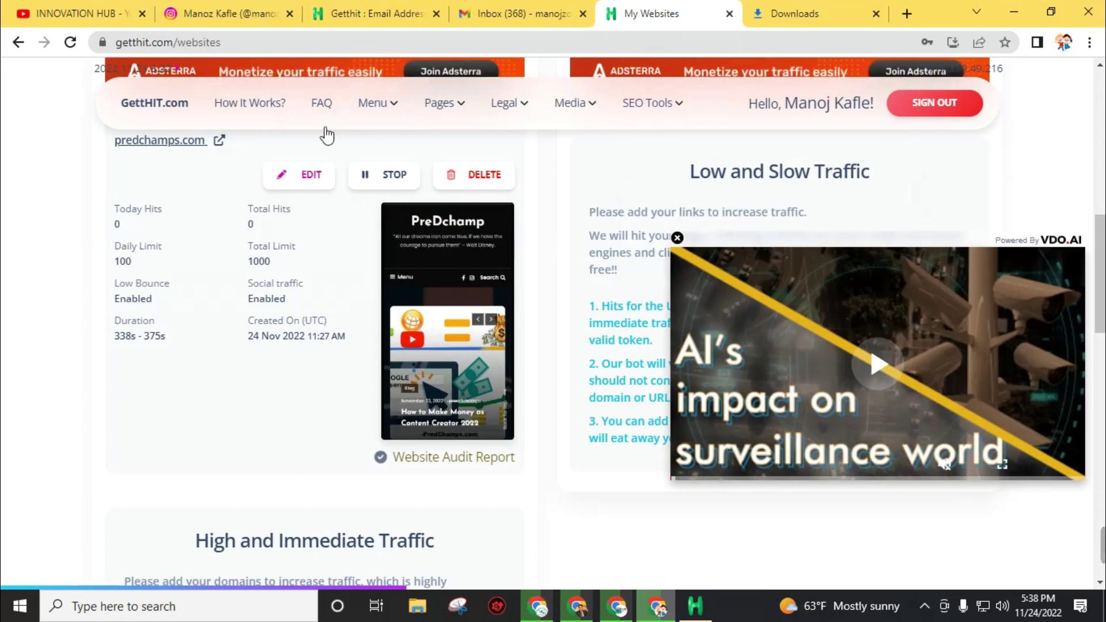
pyautogui.click(213, 17)
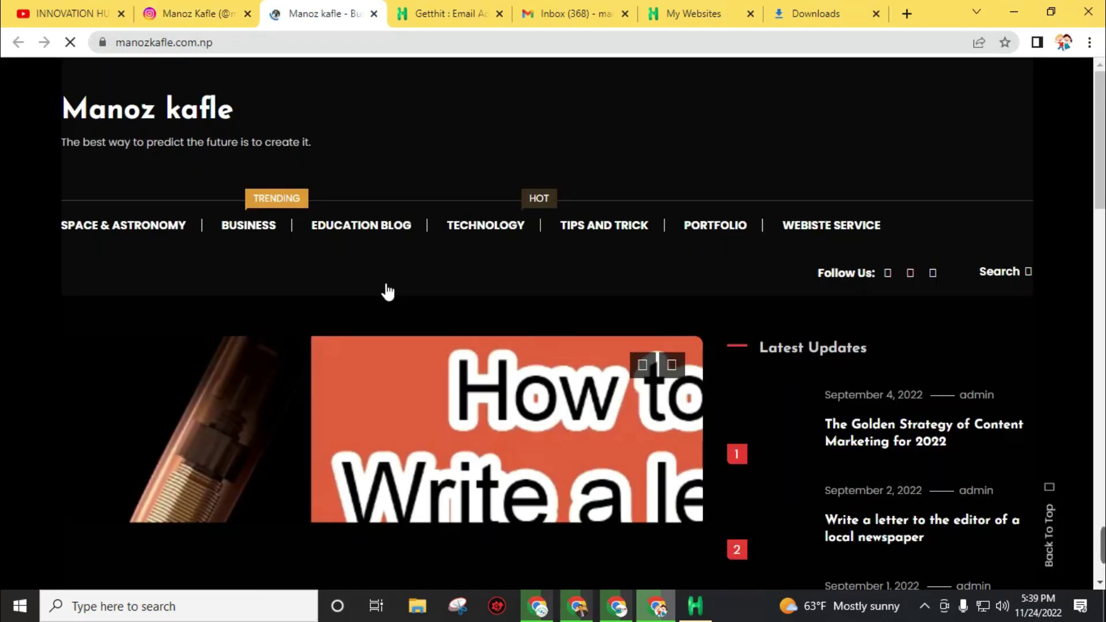
pyautogui.hotkey('ctrl', '1')
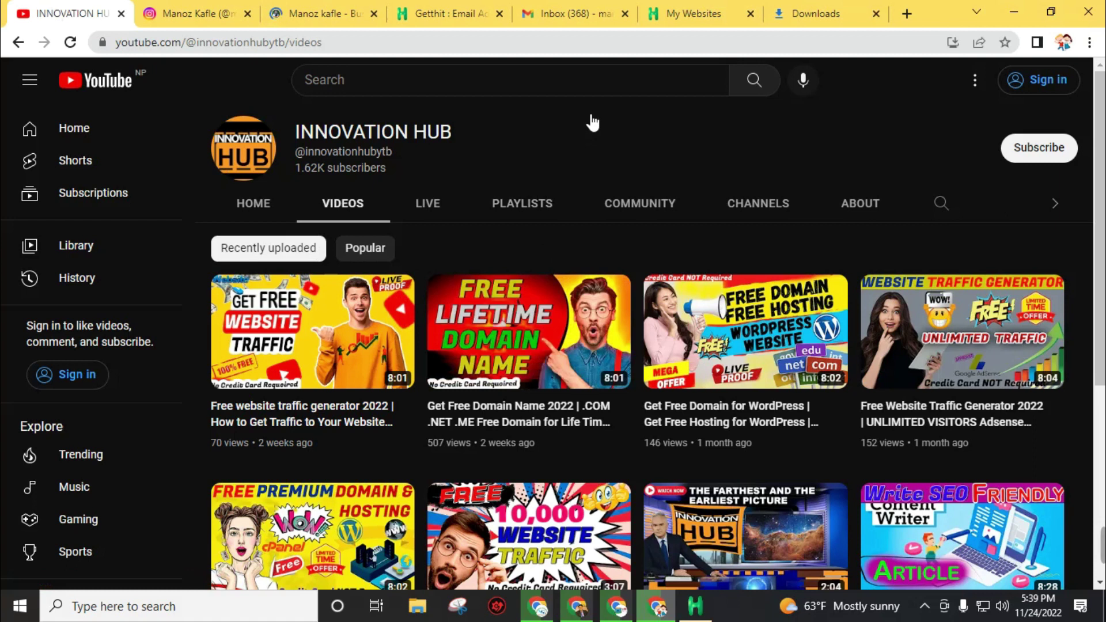